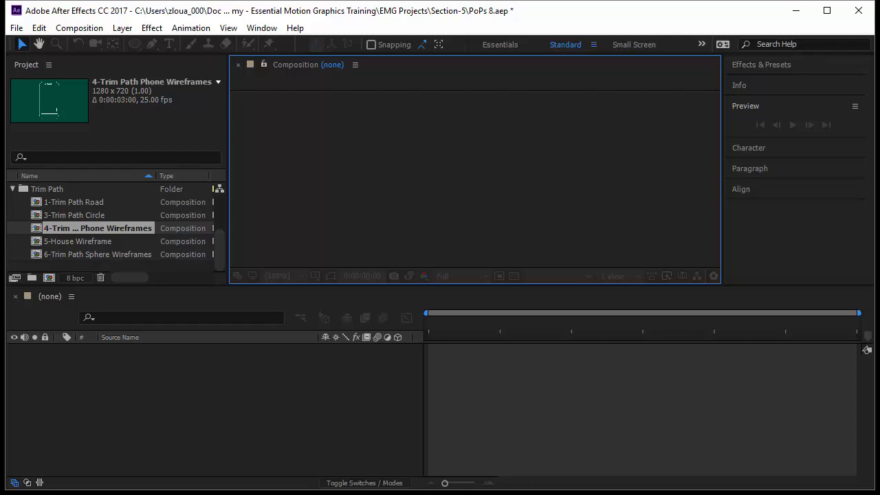
Step: Open the 4-Trim Path Phone Wireframes composition and expand the WirePhone layer's Contents
double_click(98, 228)
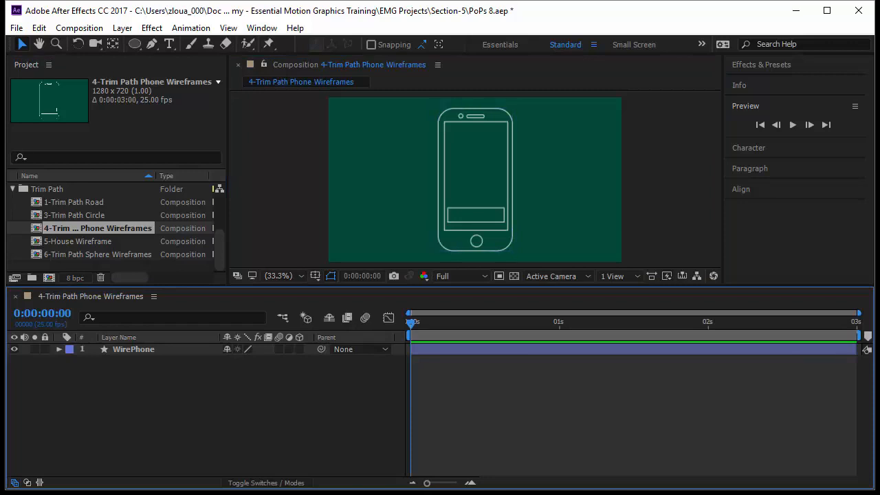
left_click(438, 180)
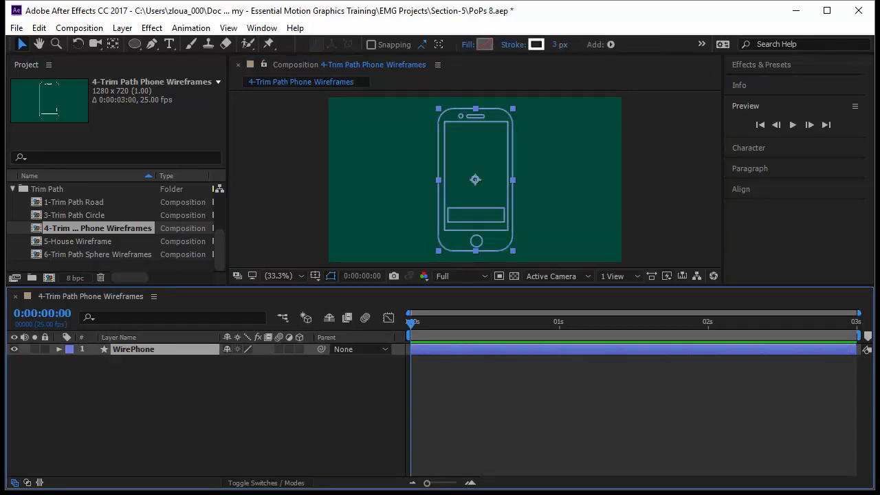
left_click(59, 349)
left_click(95, 361)
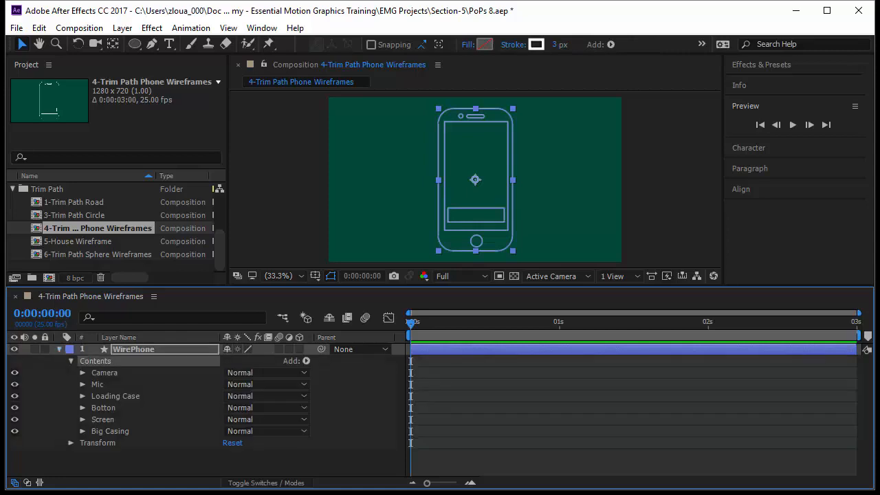
Step: Examine which part of the phone each shape group in WirePhone represents, from Camera to Big Casing, and clear the selection
left_click(104, 372)
left_click(97, 384)
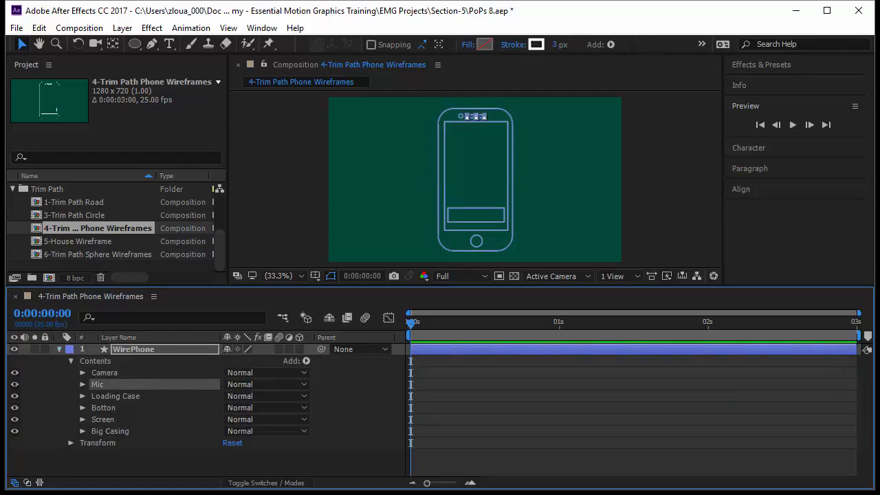
left_click(105, 373)
left_click(97, 384)
left_click(115, 396)
left_click(103, 407)
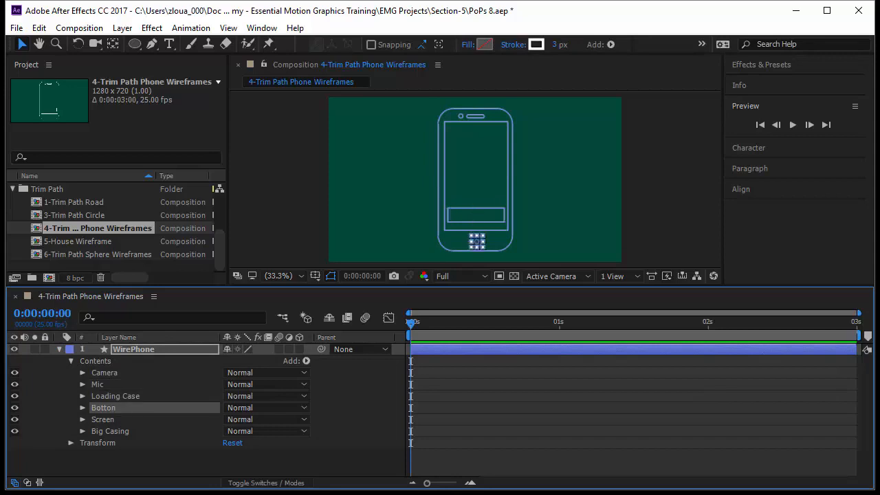
left_click(102, 419)
left_click(110, 431)
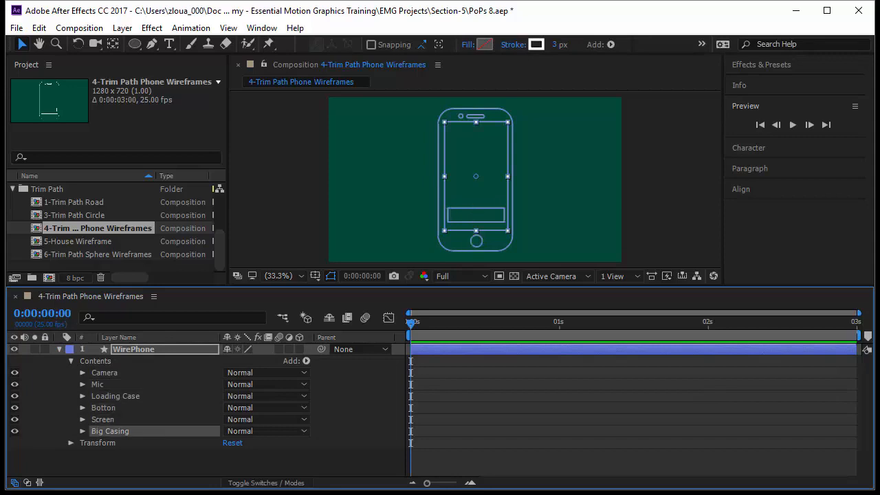
left_click(104, 372)
left_click(97, 384)
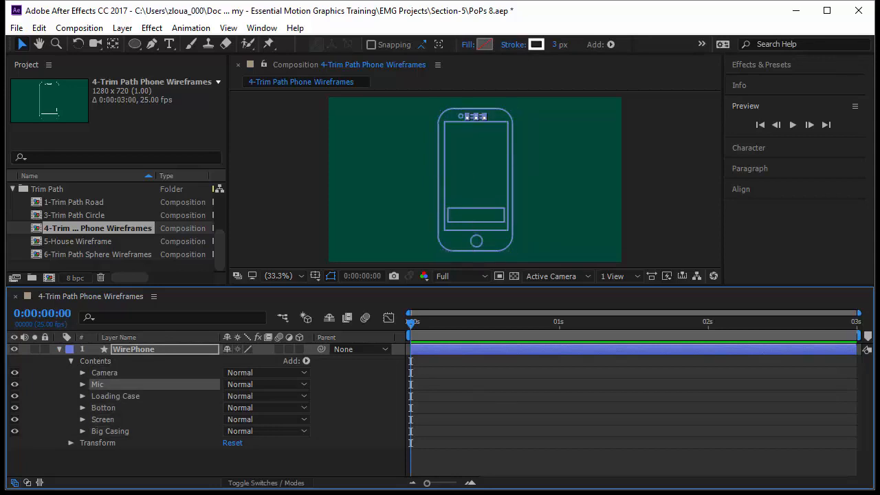
key("ctrl+shift+a")
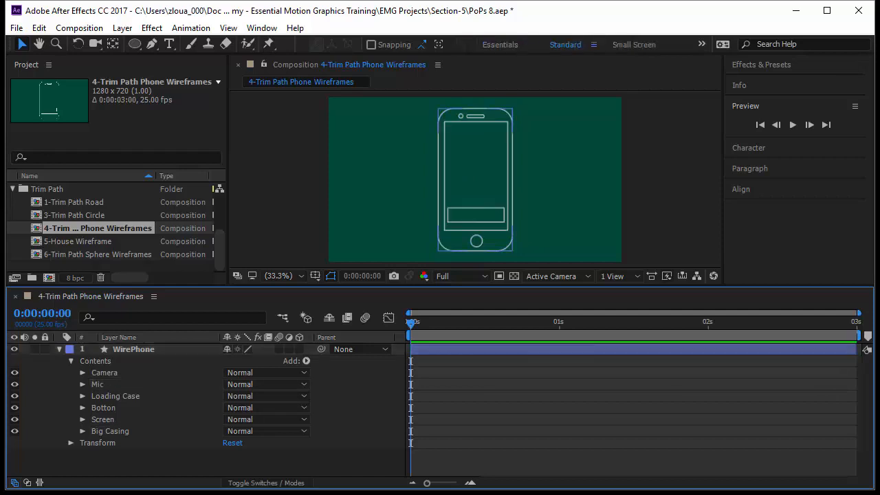
Step: Add a Trim Paths operator to the whole Contents of WirePhone and expand its properties
left_click(95, 361)
left_click(305, 361)
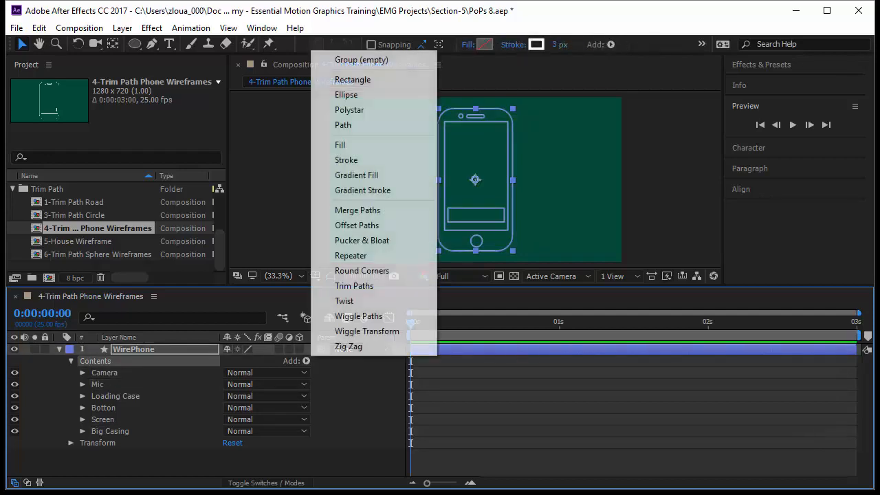
left_click(354, 285)
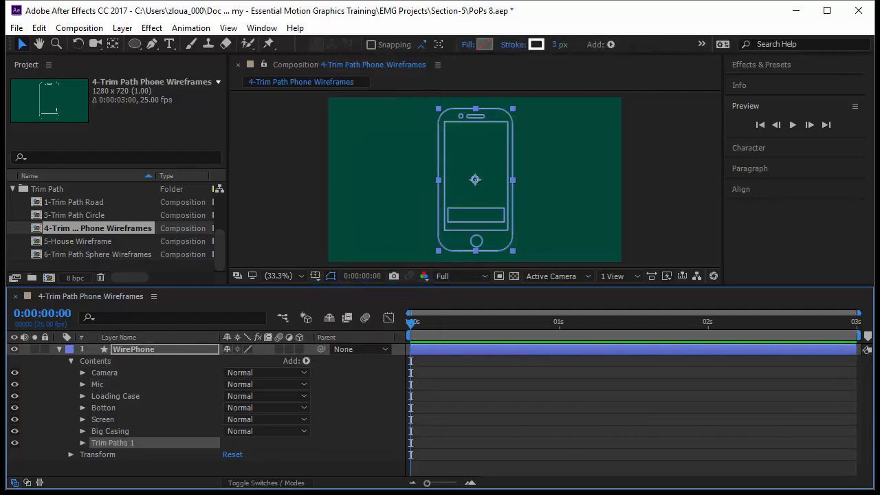
left_click(83, 443)
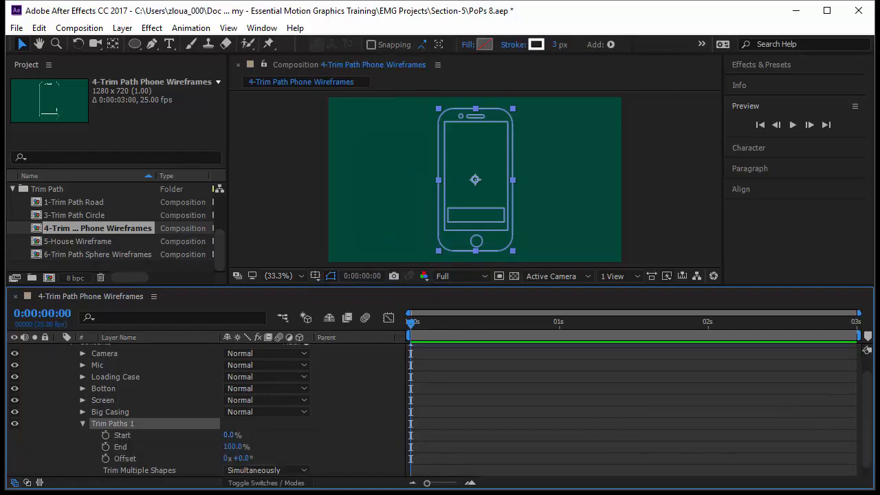
Step: Keyframe the Trim Paths Start value at 100% on the first frame and 0% at 1 second
left_click_drag(230, 434, 299, 434)
left_click(106, 435)
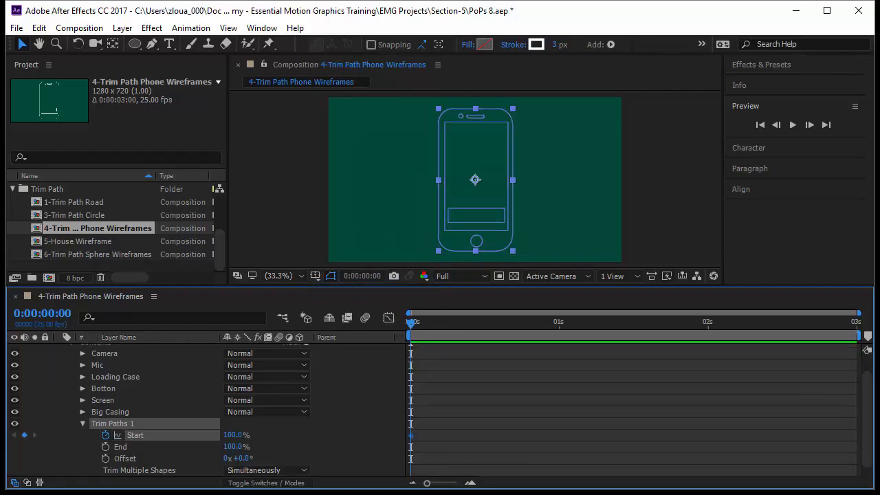
left_click_drag(411, 323, 559, 323)
left_click_drag(233, 434, 233, 434)
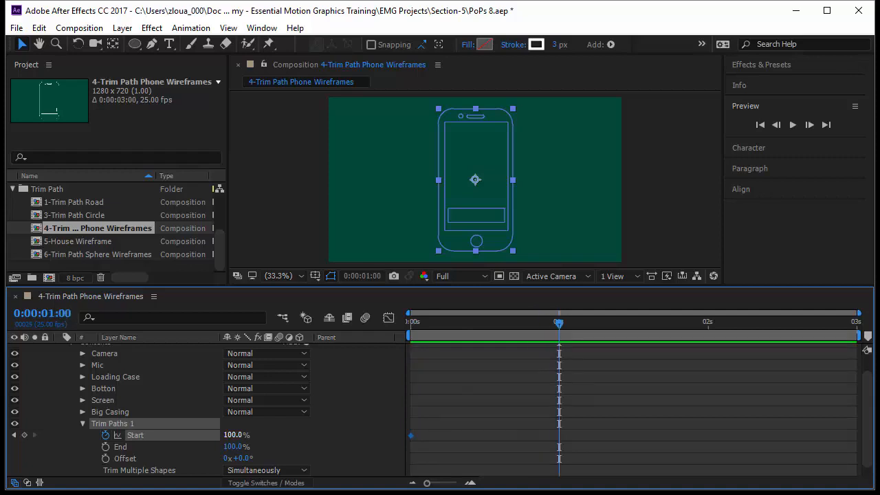
type("0")
key("Return")
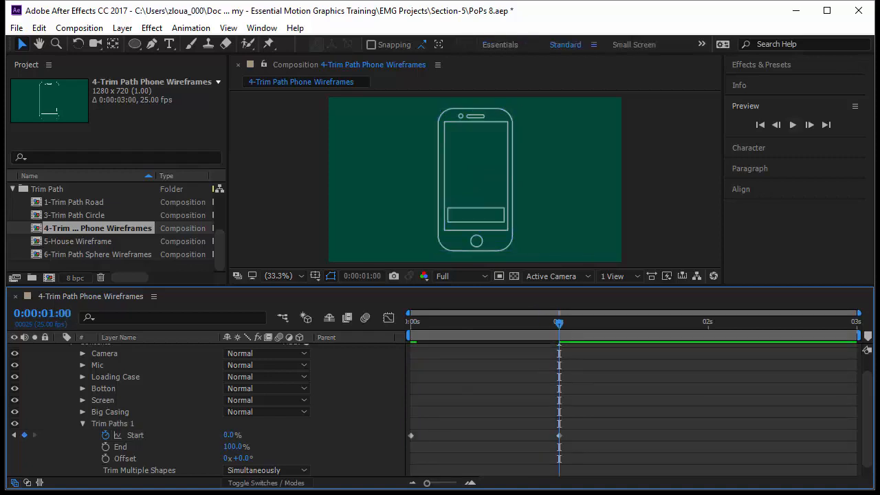
Step: Set Trim Multiple Shapes to Individually while previewing the animation, and collapse the Trim Paths properties
key("space")
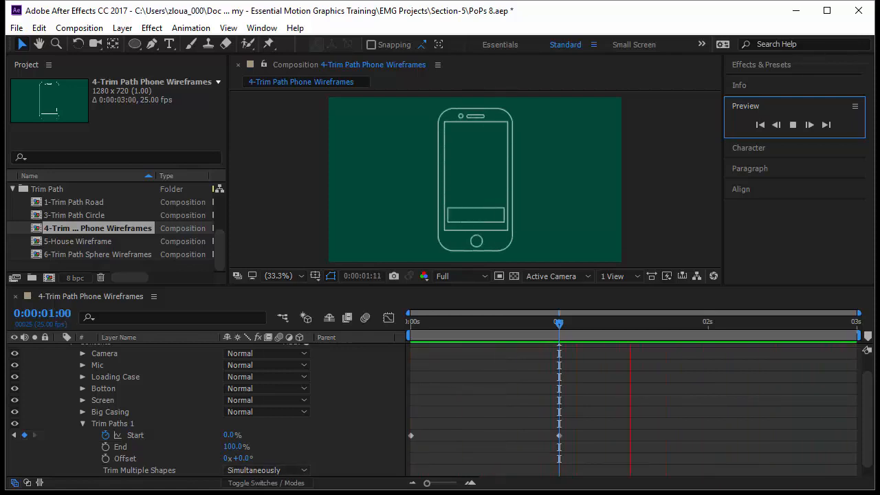
left_click(285, 470)
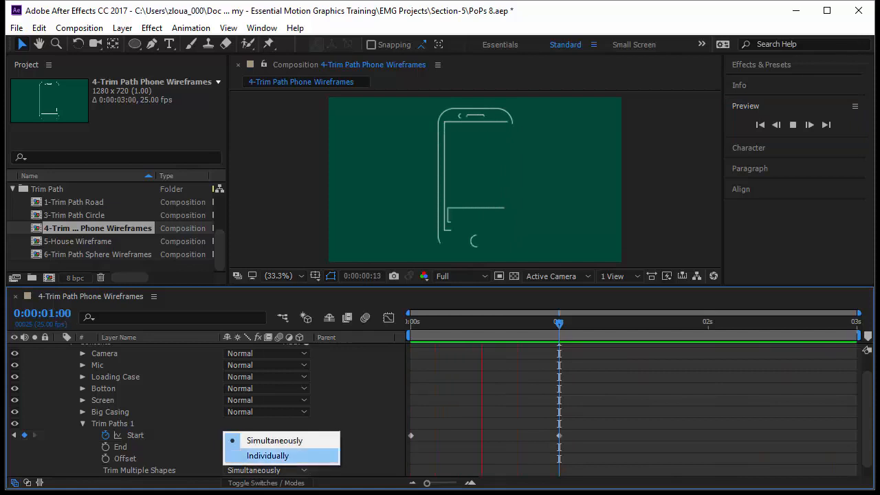
left_click(267, 456)
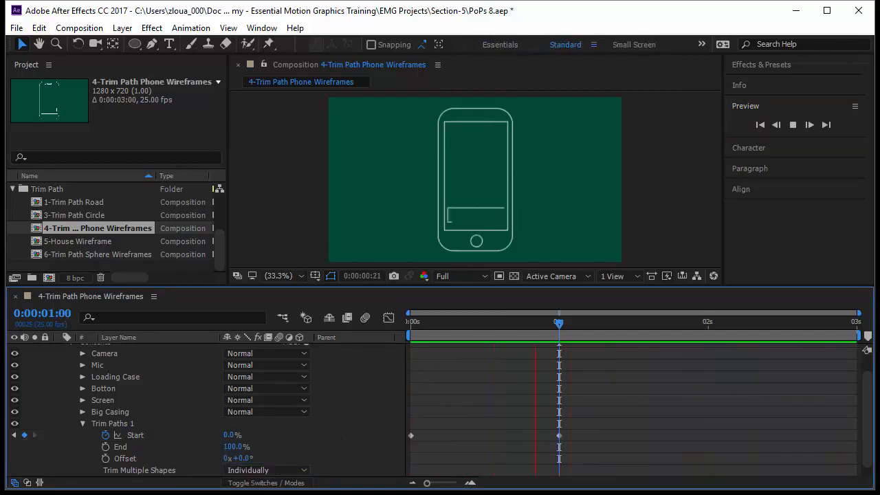
left_click(82, 424)
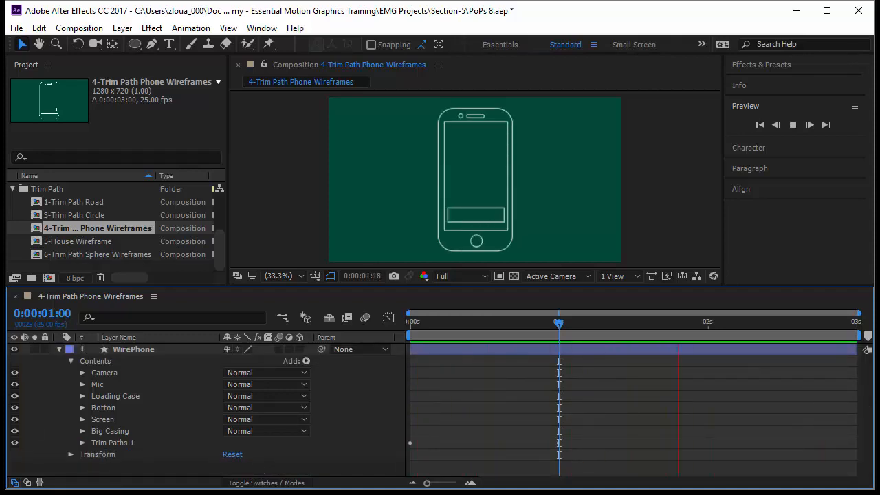
key("space")
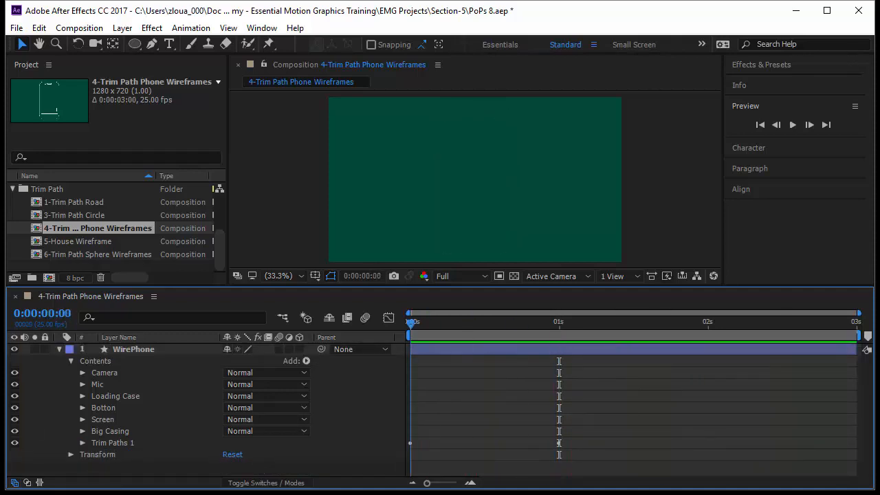
Step: Advance frame by frame from the start to 0:00:01:01 to examine the order in which the phone's shapes are drawn
key("Page_Down")
key("Page_Down")
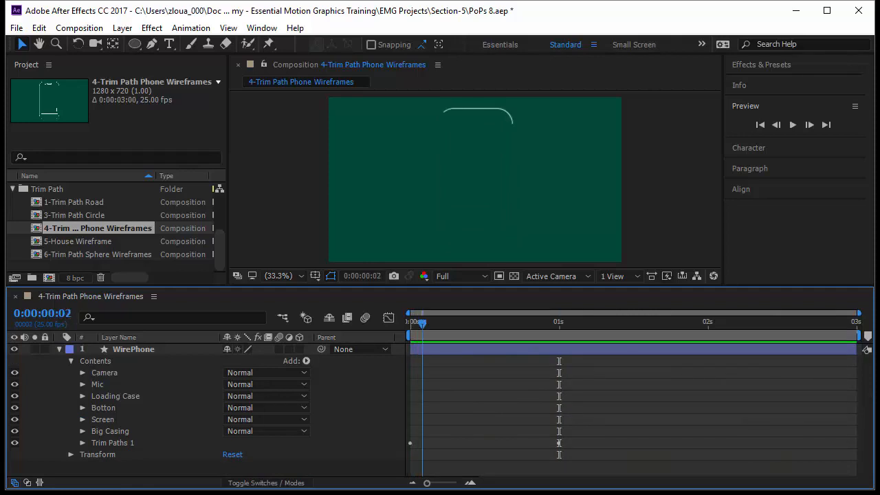
left_click(110, 431)
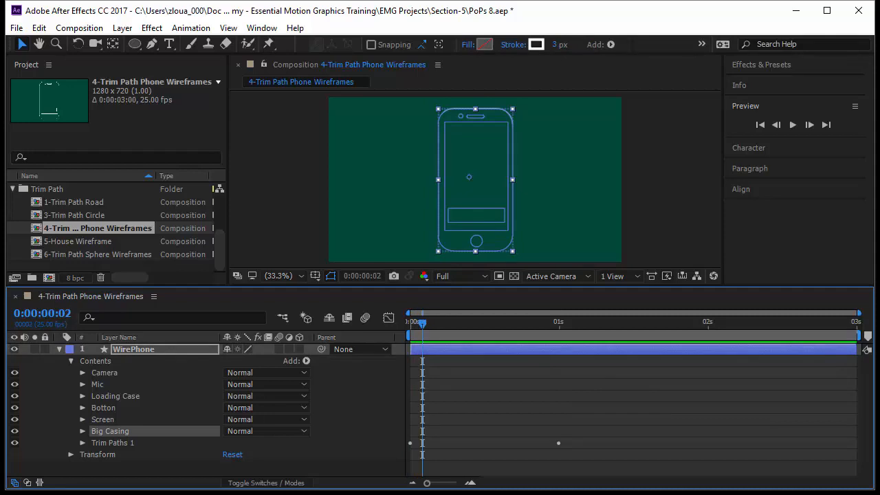
key("F2")
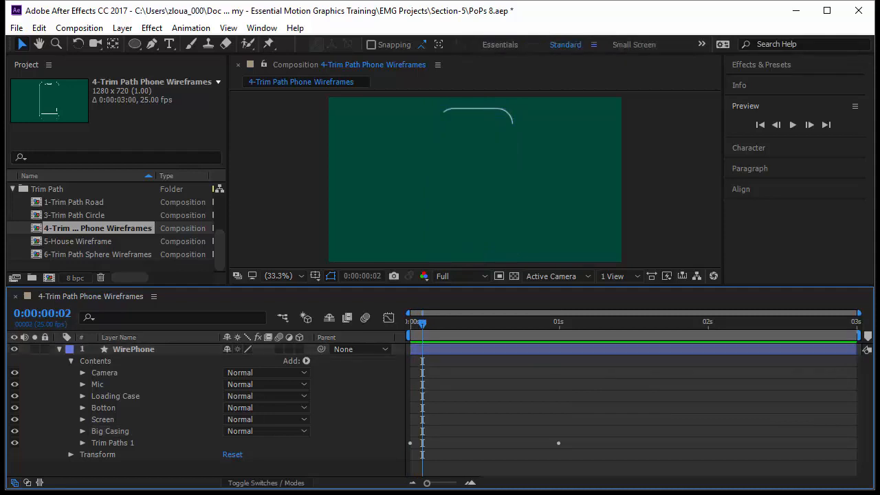
key("Page_Down")
key("Page_Down")
key("Page_Down")
key("Page_Down")
key("Page_Down")
key("Page_Down")
key("Page_Down")
key("Page_Down")
key("Page_Down")
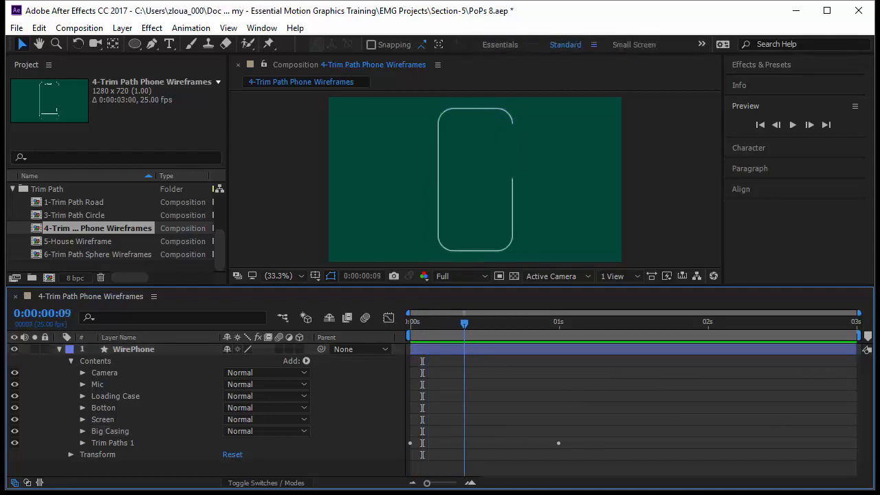
key("Page_Down")
key("Page_Down")
key("Page_Down")
key("Page_Down")
key("Page_Down")
key("Page_Down")
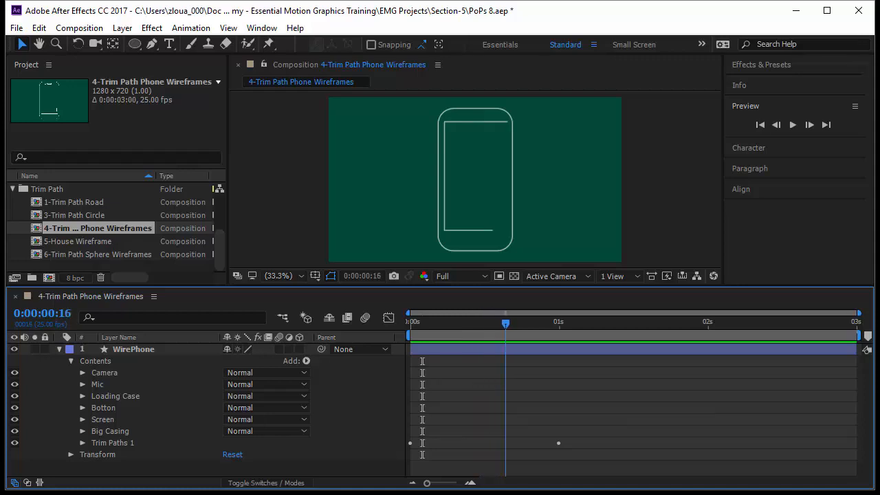
key("Page_Down")
key("Page_Down")
key("Page_Down")
key("Page_Down")
key("Page_Down")
key("Page_Down")
key("Page_Down")
key("Page_Down")
key("Page_Down")
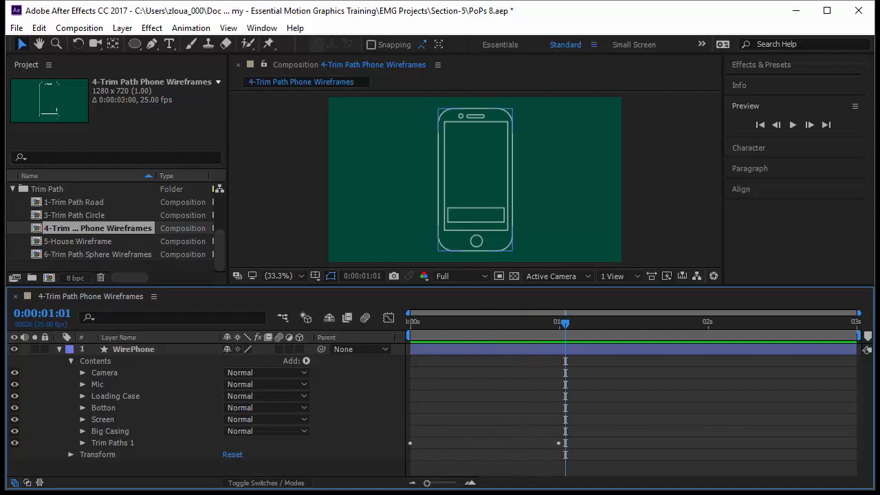
Step: Move the Big Casing group to the top of WirePhone's Contents and preview the drawing order from the first frame
left_click(110, 431)
left_click_drag(110, 431, 104, 366)
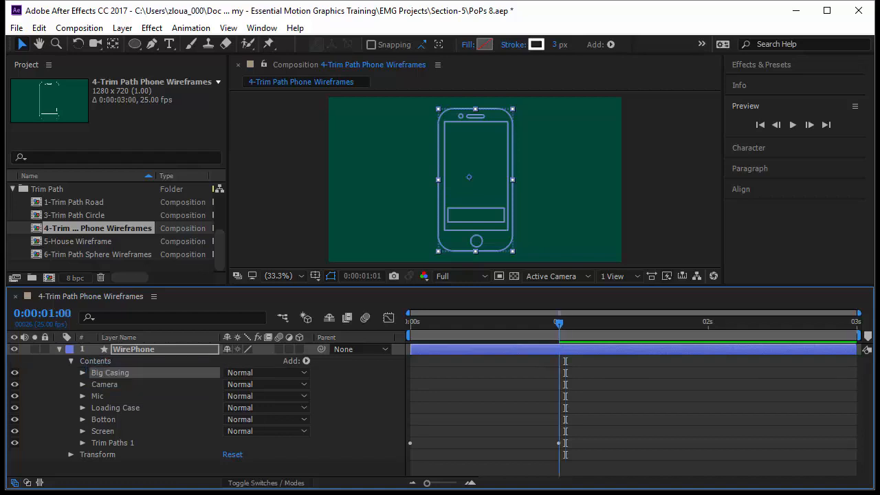
key("Home")
key("F2")
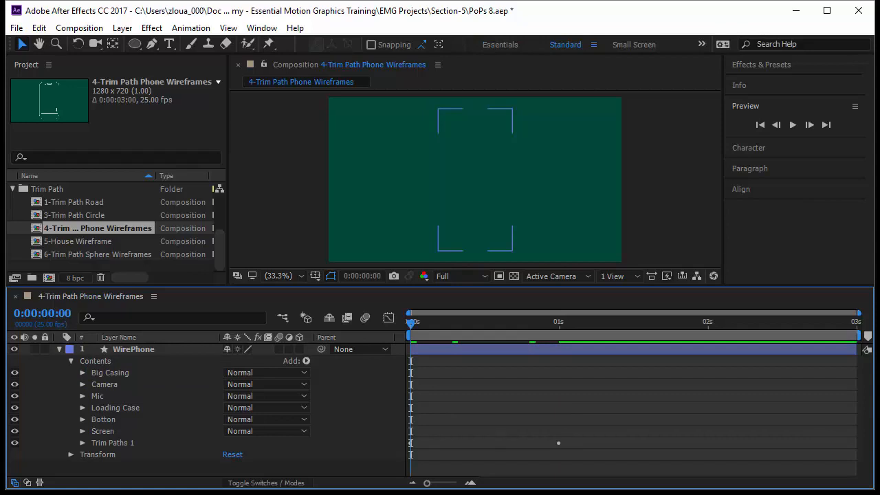
key("space")
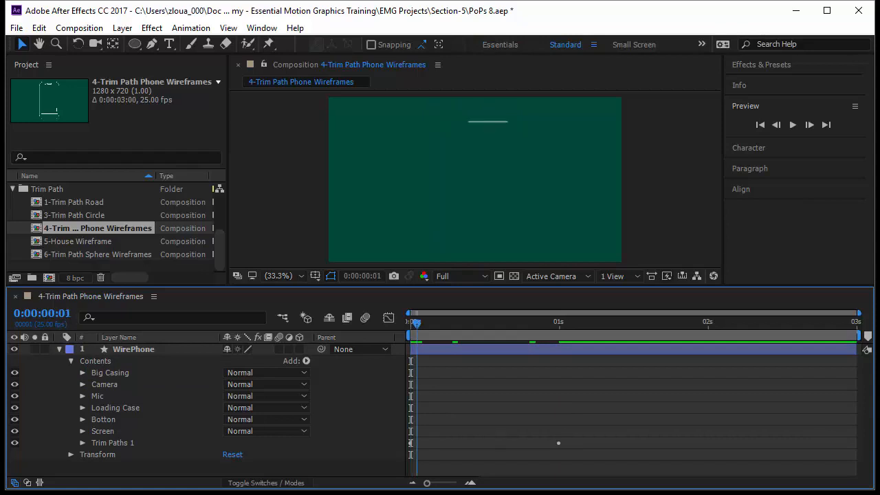
key("space")
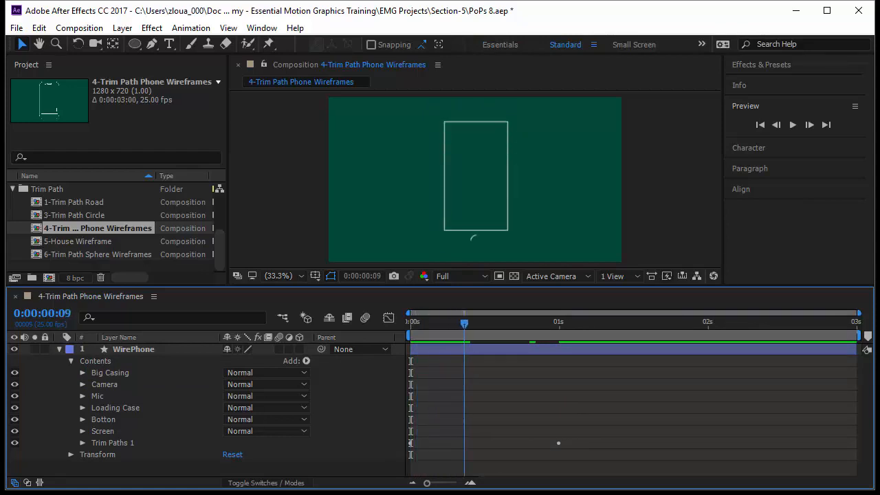
Step: Check the reordered drawing sequence by selecting the Screen group, scrubbing the timeline and playing the preview
left_click(102, 431)
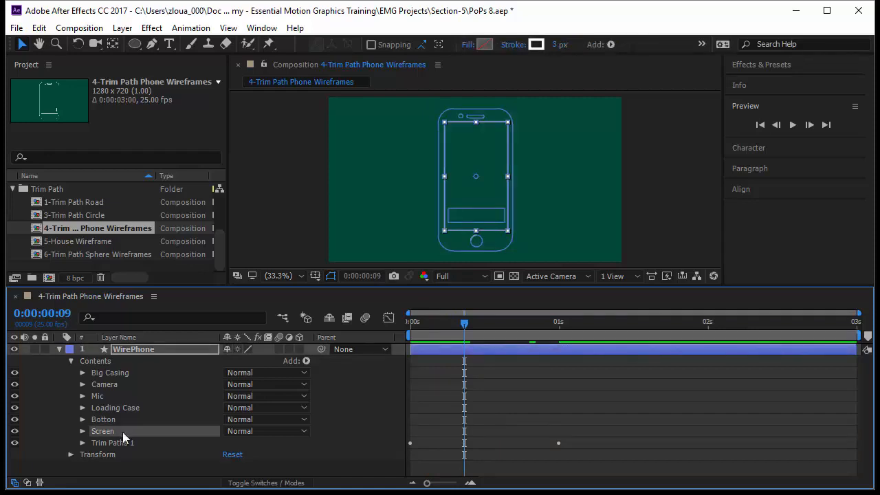
mouse_move(413, 320)
left_mouse_down()
mouse_move(400, 322)
mouse_move(520, 353)
left_mouse_up()
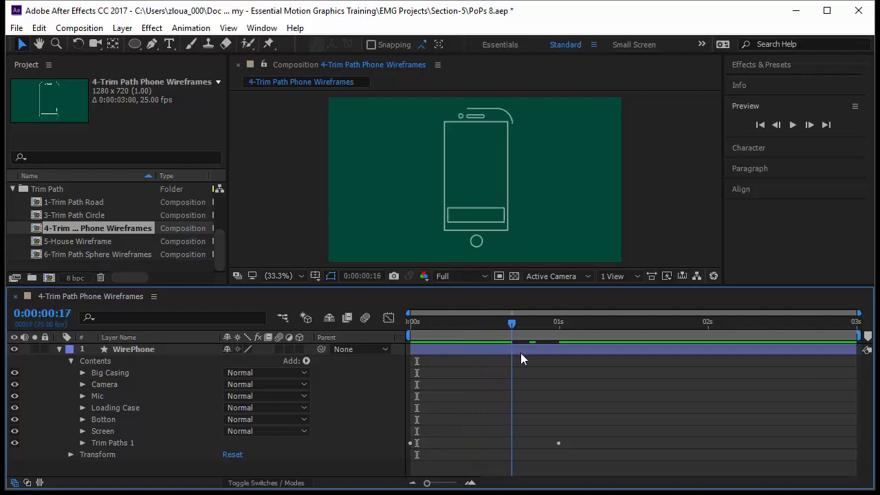
left_click(793, 125)
left_click(792, 124)
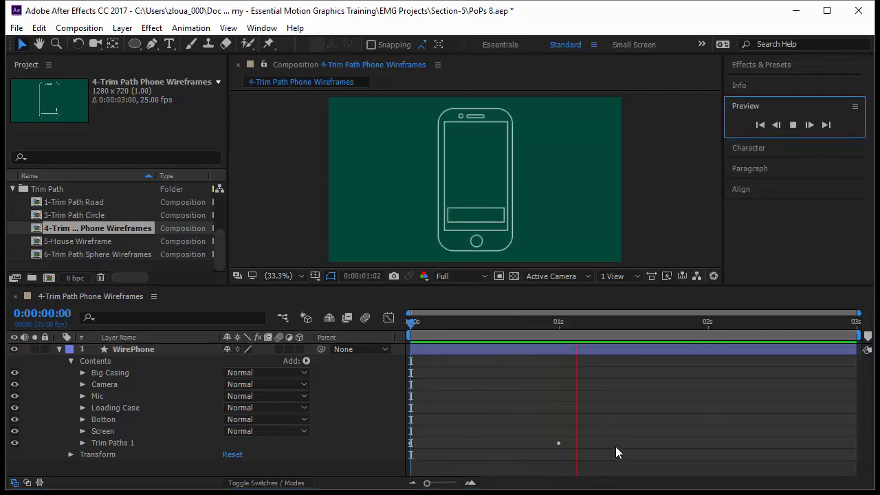
Step: Move the Loading Case group directly below Big Casing and the Screen group directly below Camera, and preview from the first frame
left_click_drag(417, 341, 508, 343)
left_click_drag(154, 408, 151, 379)
left_click_drag(130, 431, 126, 405)
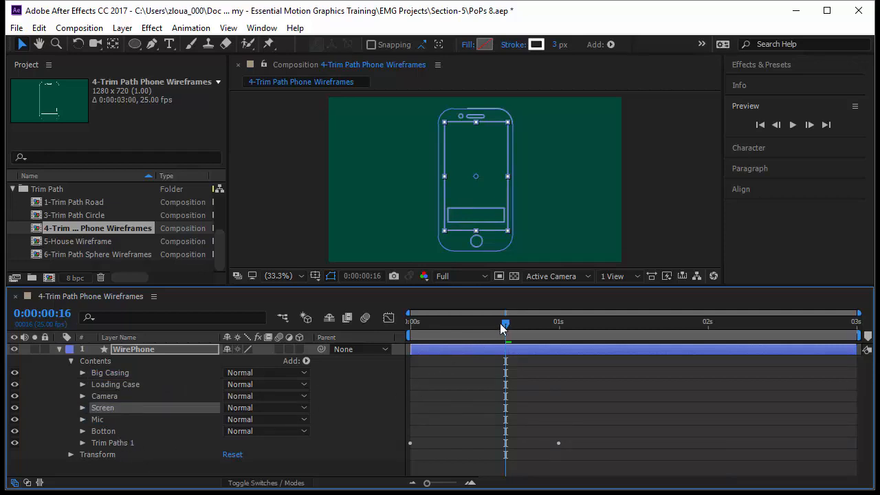
left_click_drag(505, 323, 411, 323)
left_click(734, 382)
left_click(792, 125)
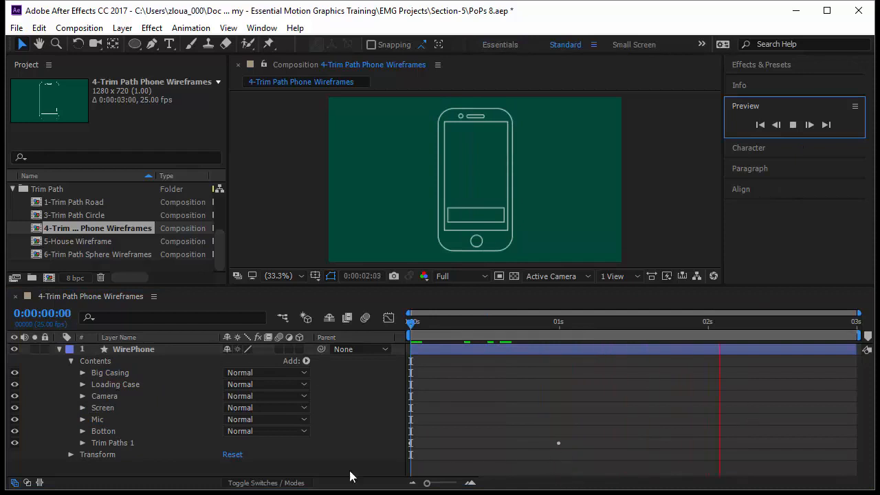
Step: Show the Start keyframes of Trim Paths 1, try the last one at 2 seconds, and move it to about 0:00:00:15
left_click(122, 443)
key("u")
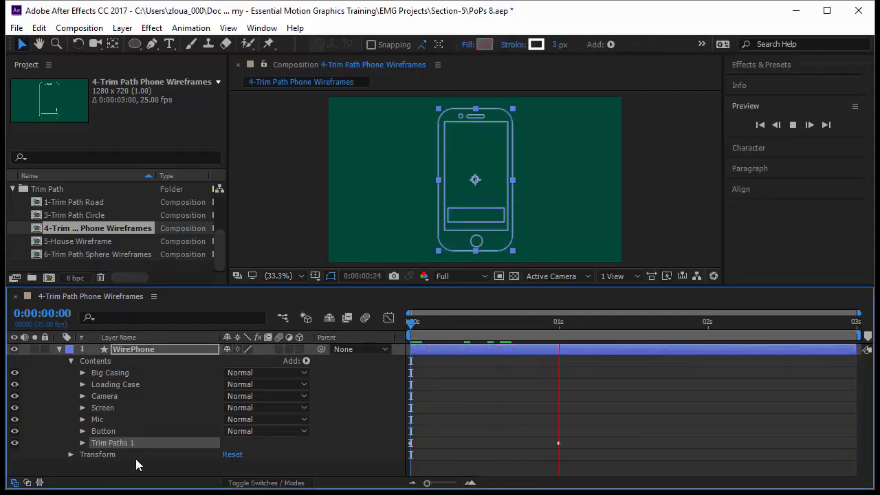
left_click(559, 360)
left_click_drag(559, 359, 705, 362)
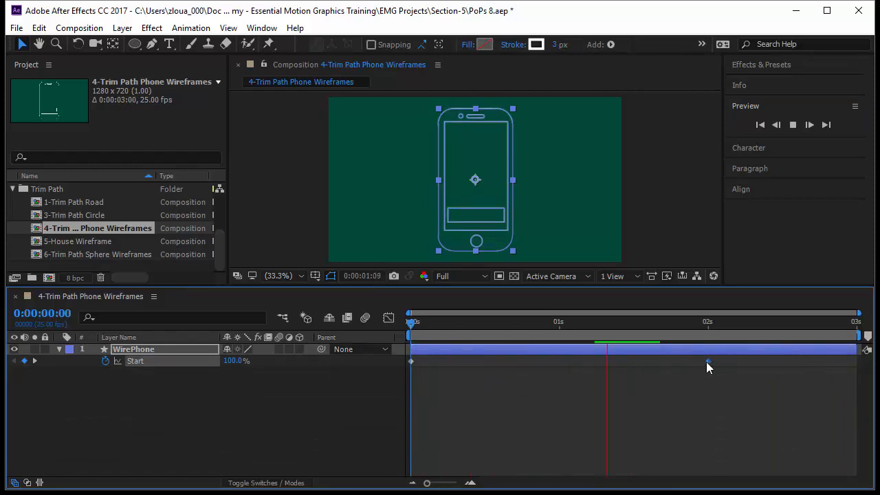
left_click(677, 405)
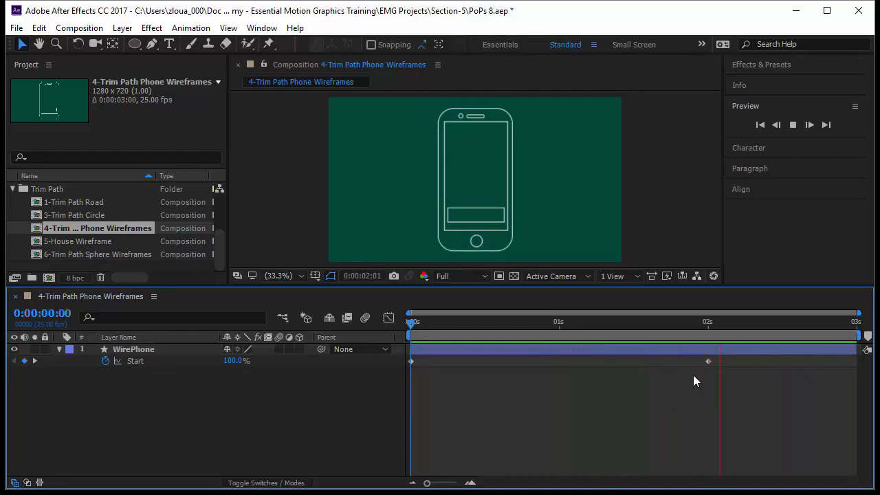
left_click_drag(709, 365, 386, 351)
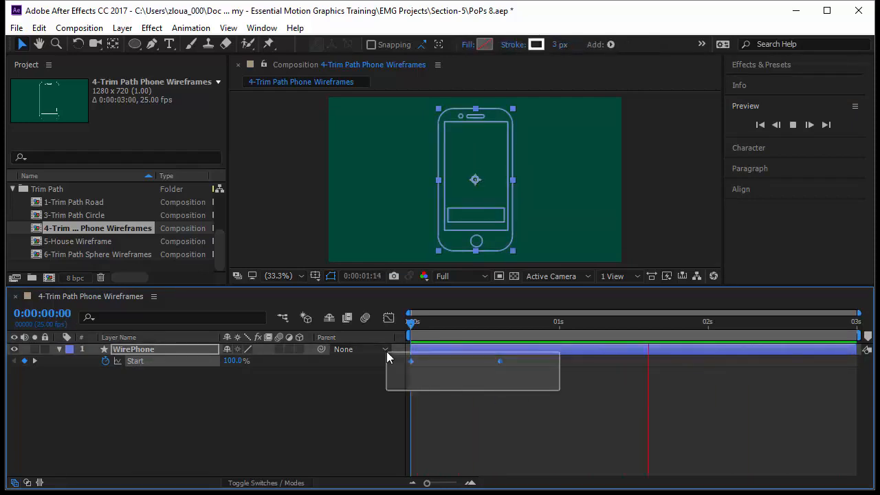
Step: Apply Easy Ease to both Start keyframes and lengthen their speed handles in the Graph Editor for a steeper mid-animation peak
key("F9")
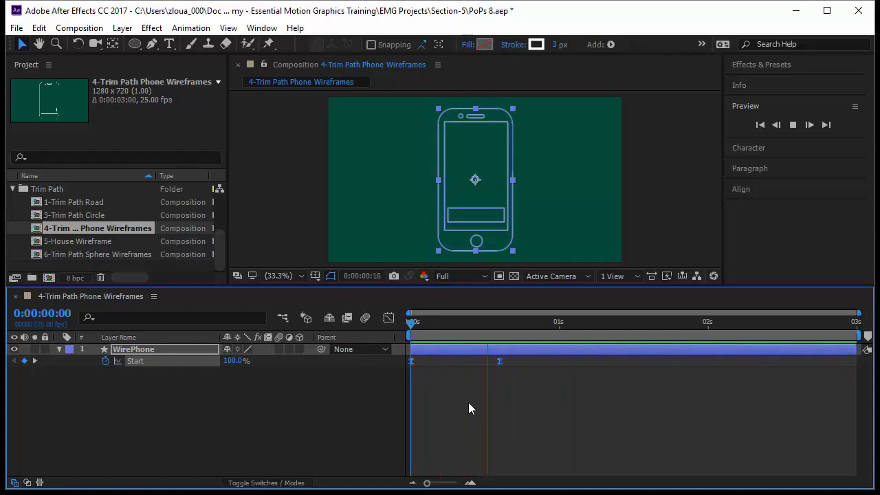
left_click(389, 318)
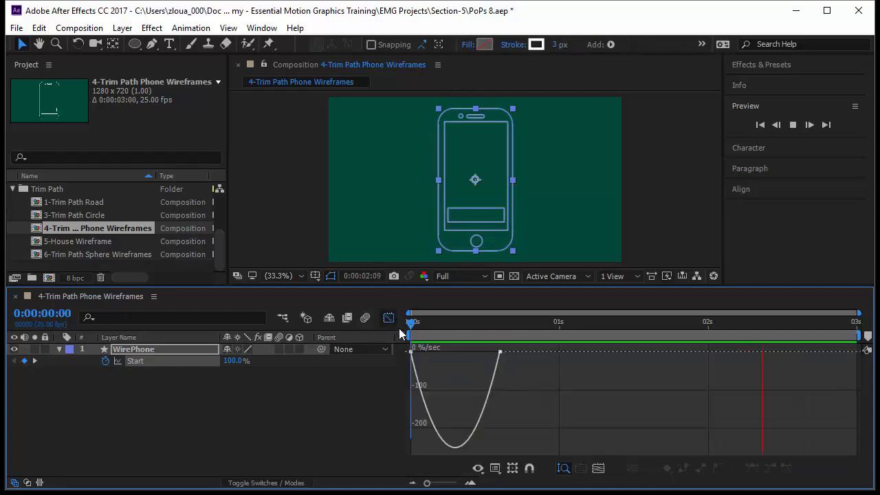
left_click(500, 352)
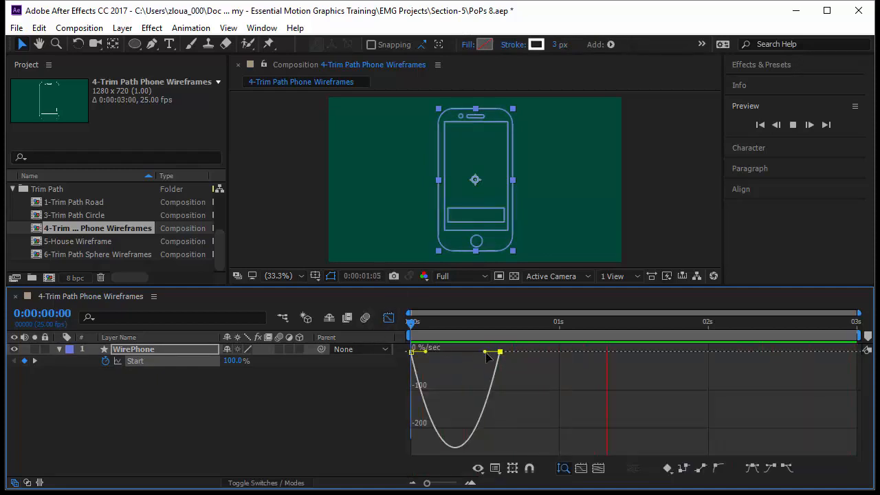
left_click_drag(486, 352, 433, 351)
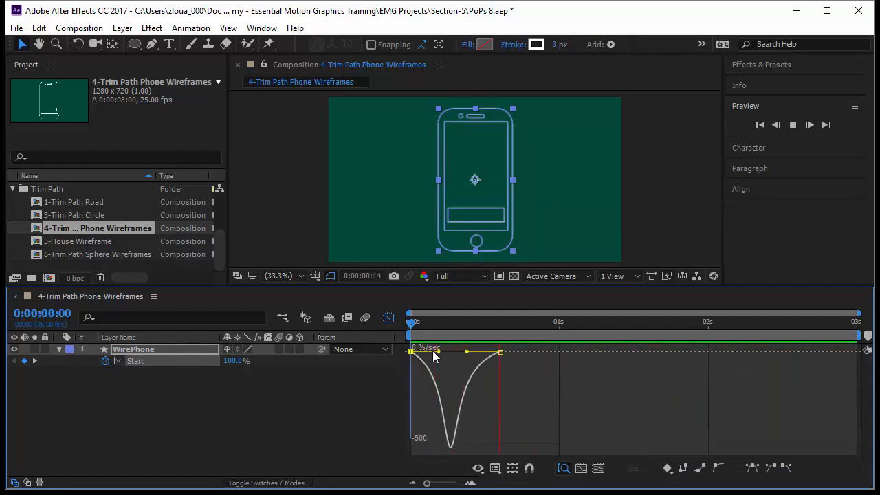
key("F2")
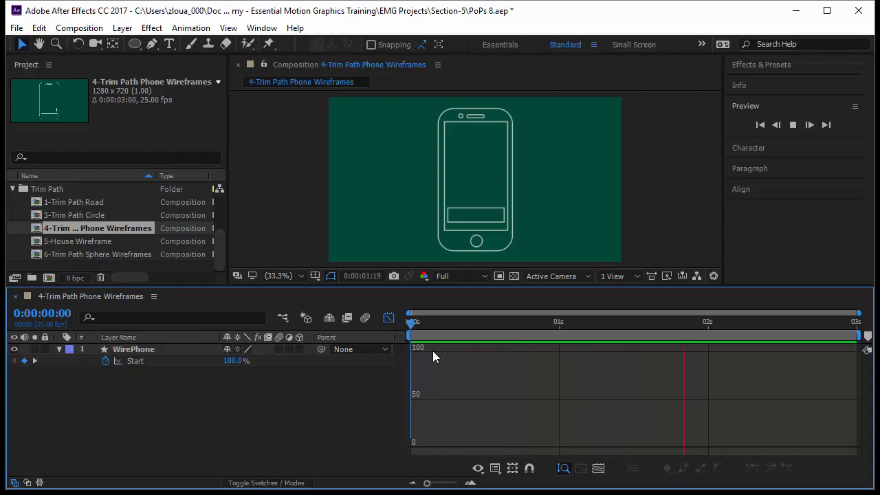
Step: Open the 6-Trim Path Sphere Wireframes composition
key("Down")
key("Down")
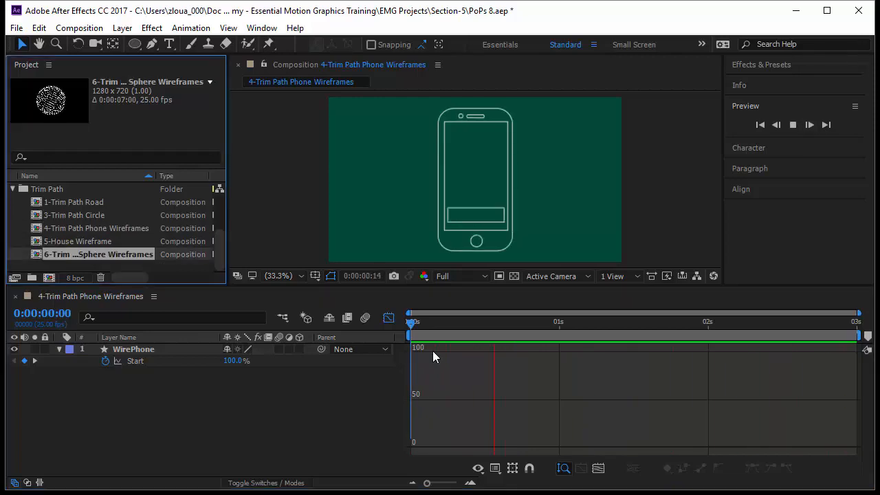
key("KP_Enter")
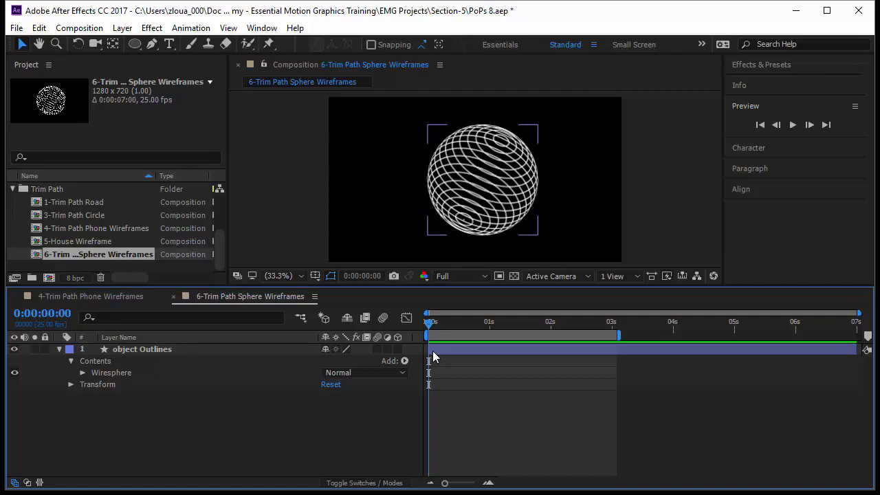
Step: Add a Trim Paths operator to the Contents of the object Outlines layer
left_click(433, 355)
key("F2")
left_click(404, 360)
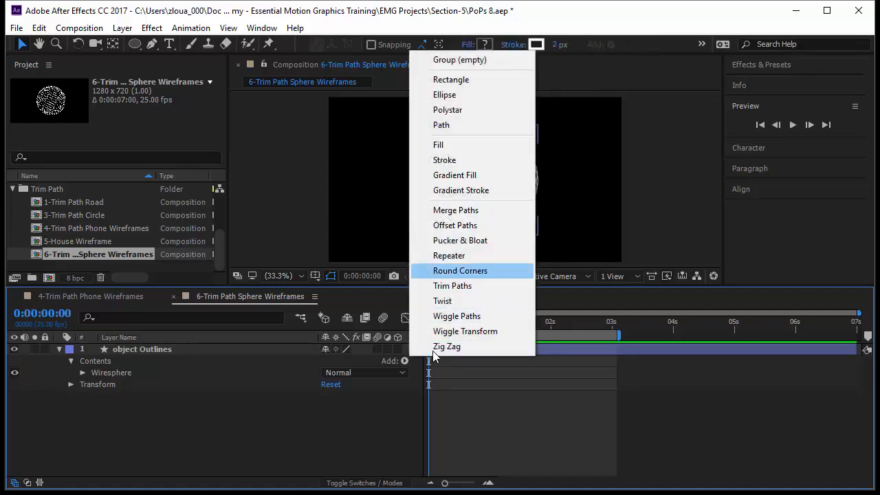
key("Down")
key("Return")
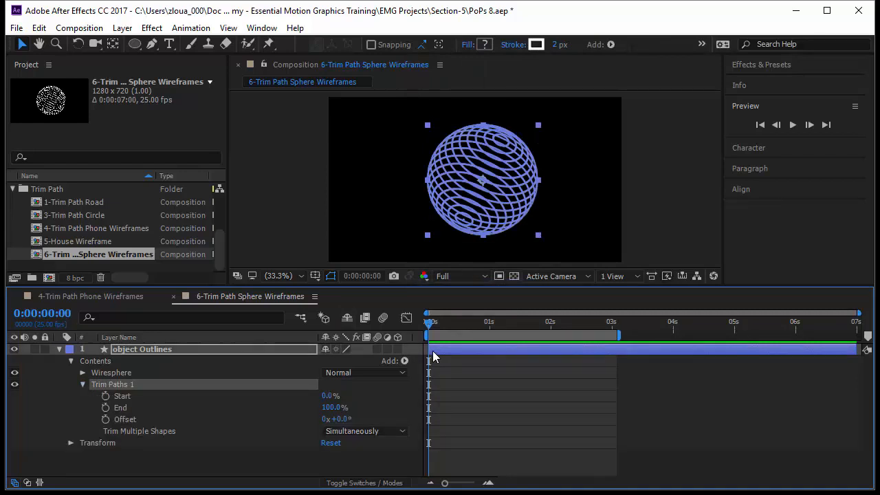
Step: Keyframe the sphere's Trim Paths End from 0% at the first frame to 100% at 0:00:02:00
left_click(105, 407)
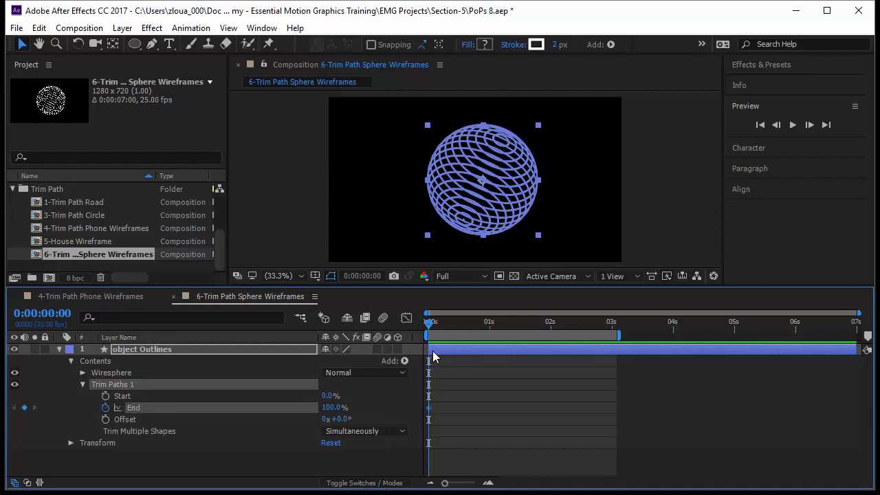
key("F2")
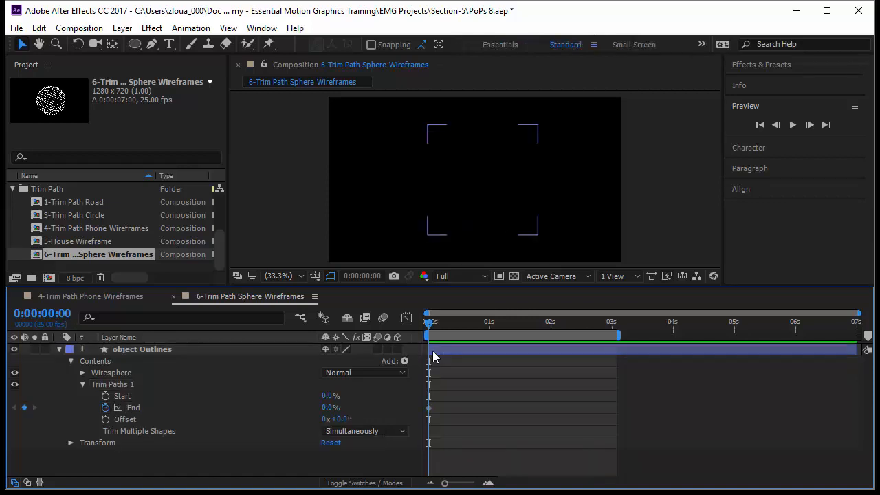
key("space")
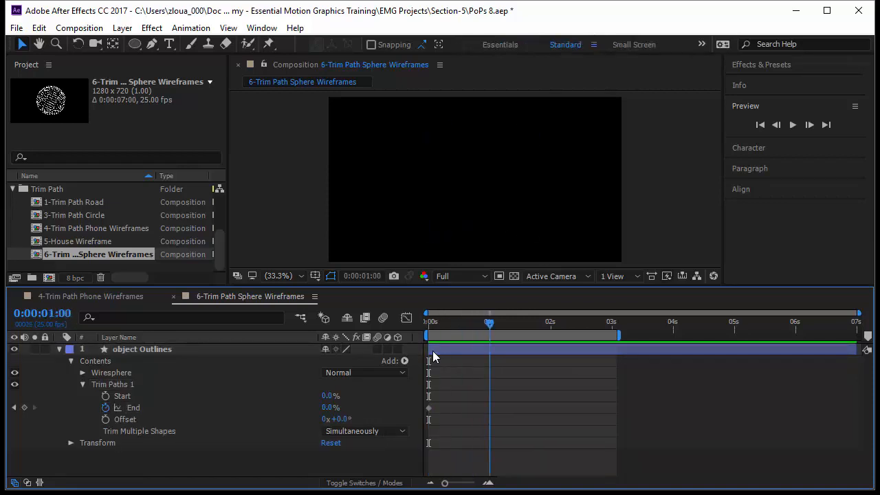
key("Page_Up")
key("Page_Up")
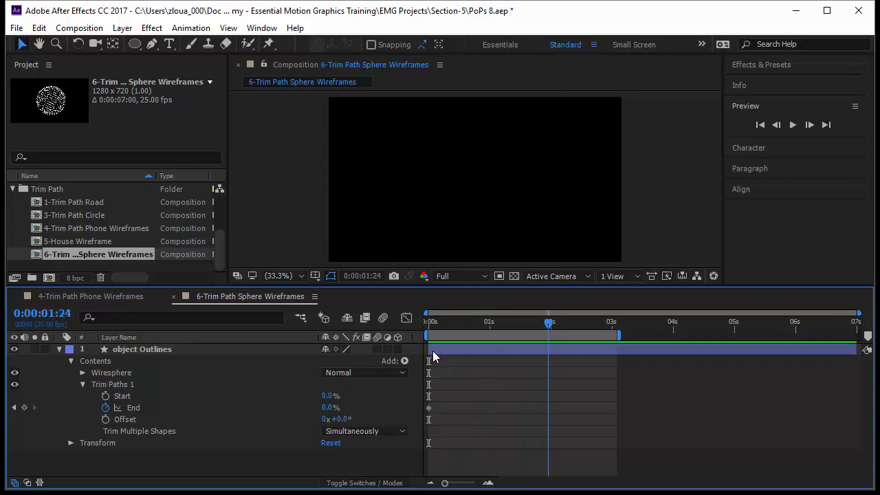
key("Page_Down")
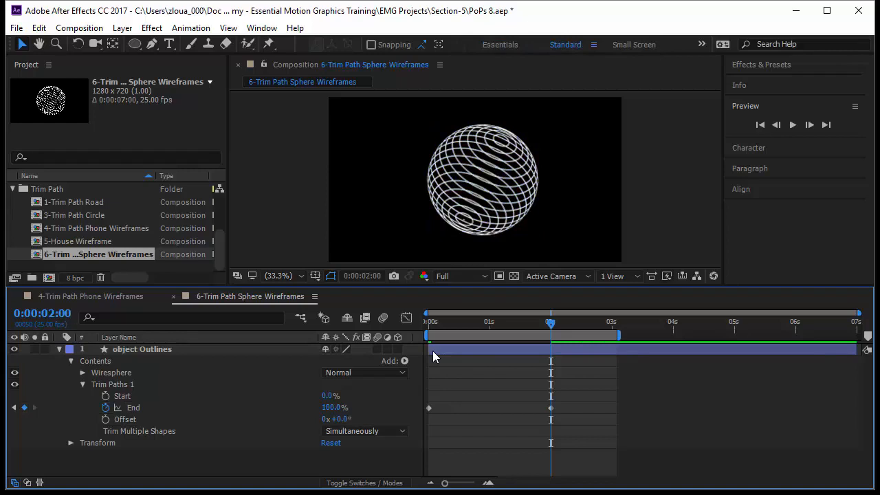
Step: Set the sphere's Trim Multiple Shapes option to Individually and preview the animation from the first frame
key("Home")
key("space")
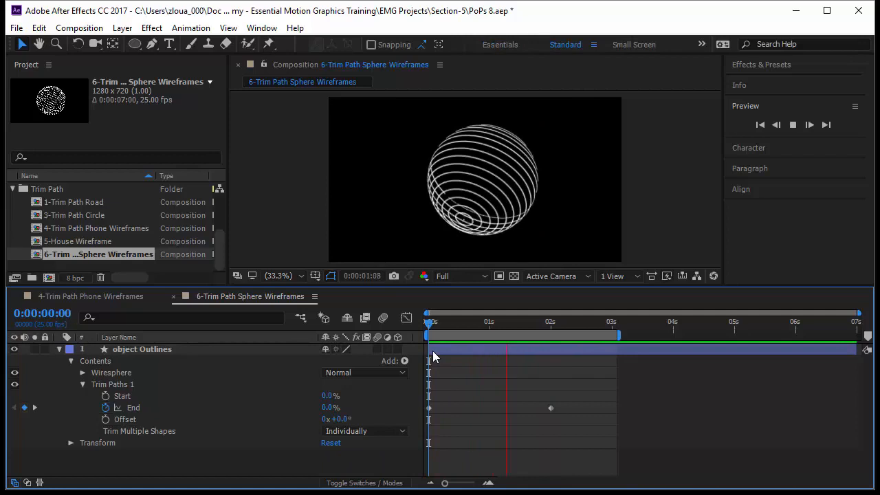
Step: Open the 5-House Wireframe composition and select the My Dream House layer
key("Up")
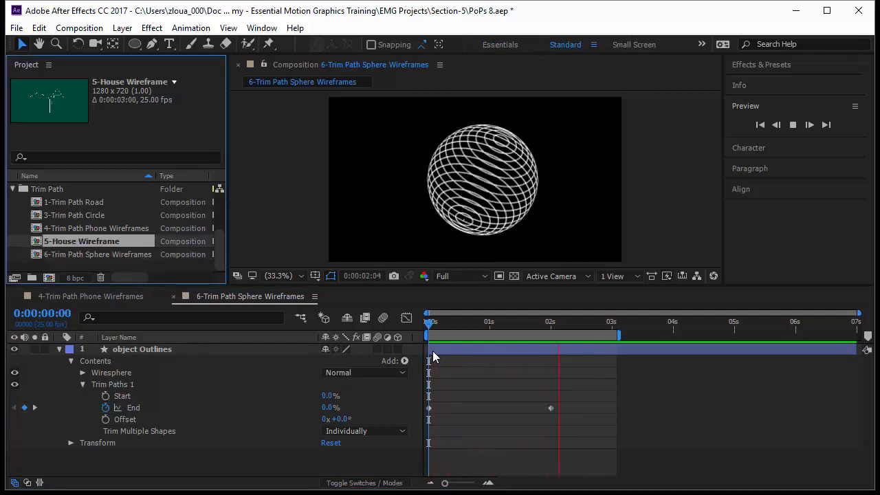
key("Return")
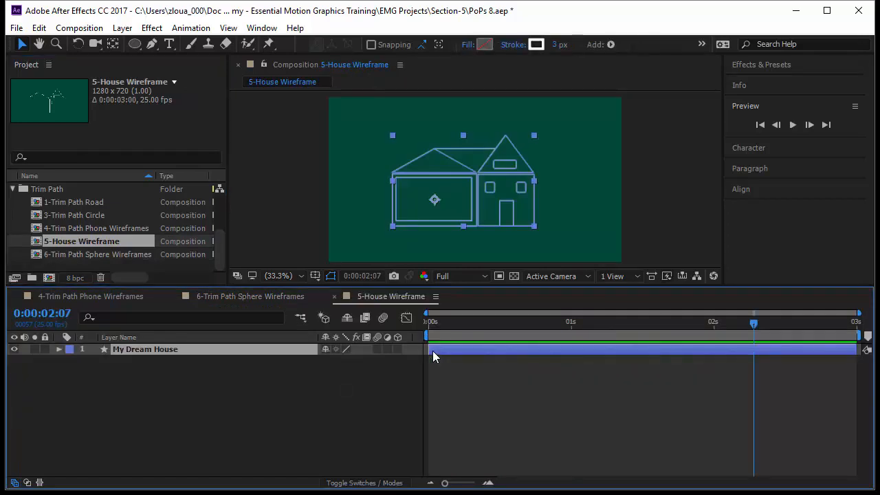
key("F2")
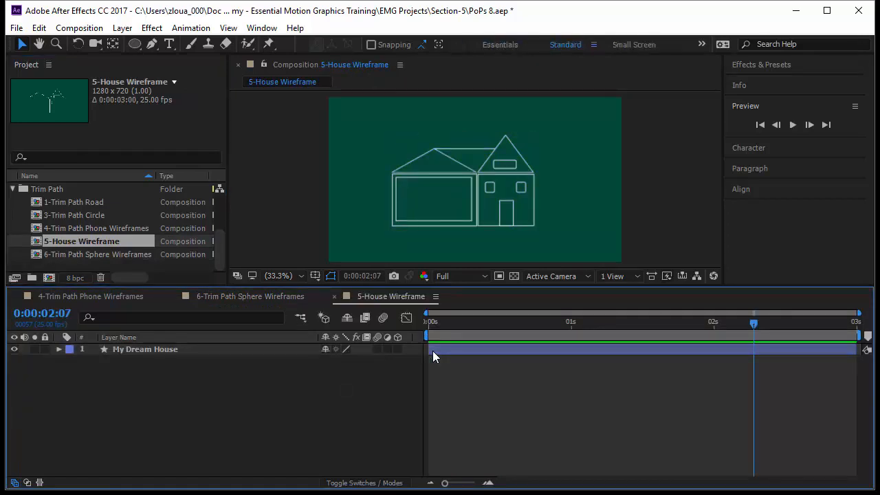
left_click(433, 351)
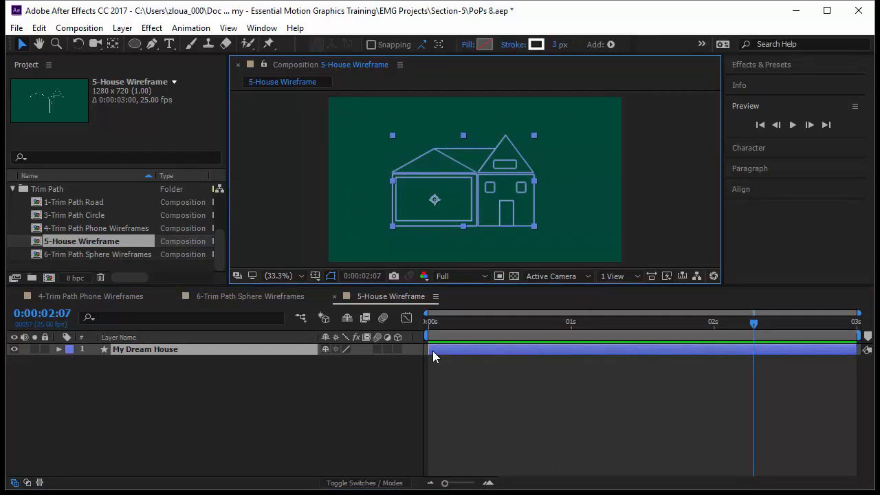
Step: Expand the Contents of My Dream House and look through the shape groups that make up the house
double_click(433, 357)
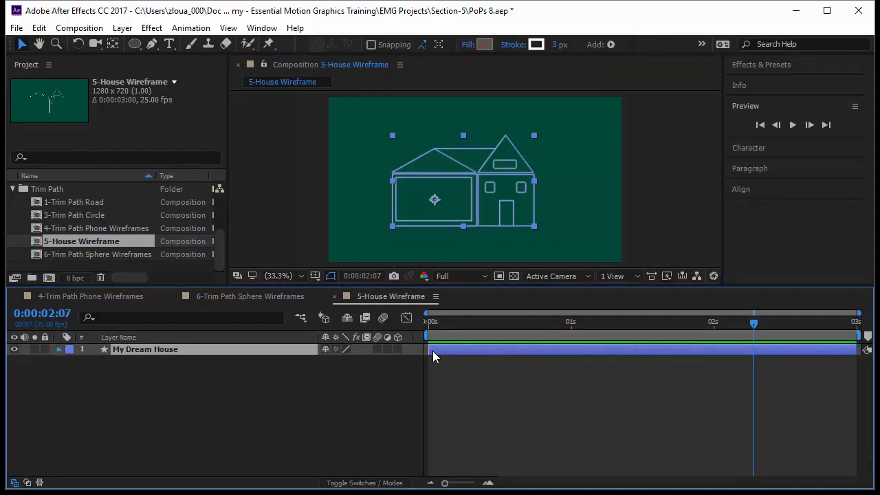
key("ctrl+Down")
key("ctrl+Down")
key("ctrl+Down")
key("ctrl+Down")
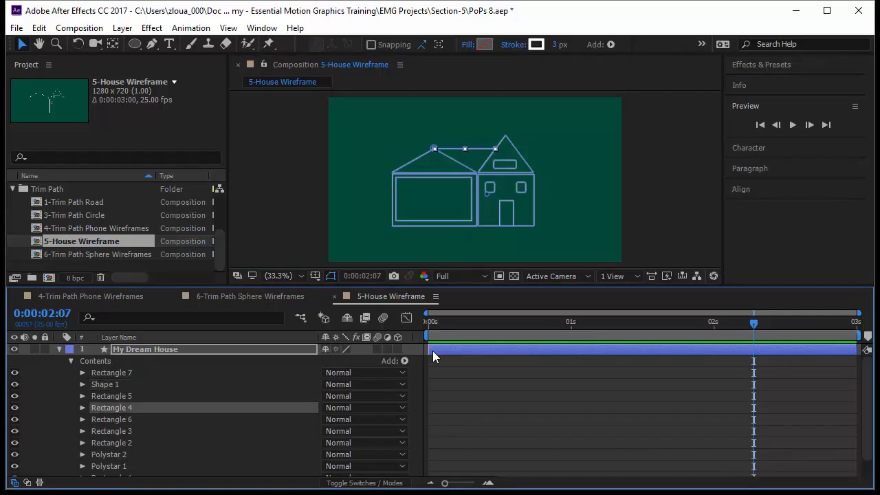
scroll(433, 356, "down", 1)
scroll(433, 356, "up", 1)
Step: Add a Trim Paths operator to the Contents of the My Dream House layer
left_click(434, 356)
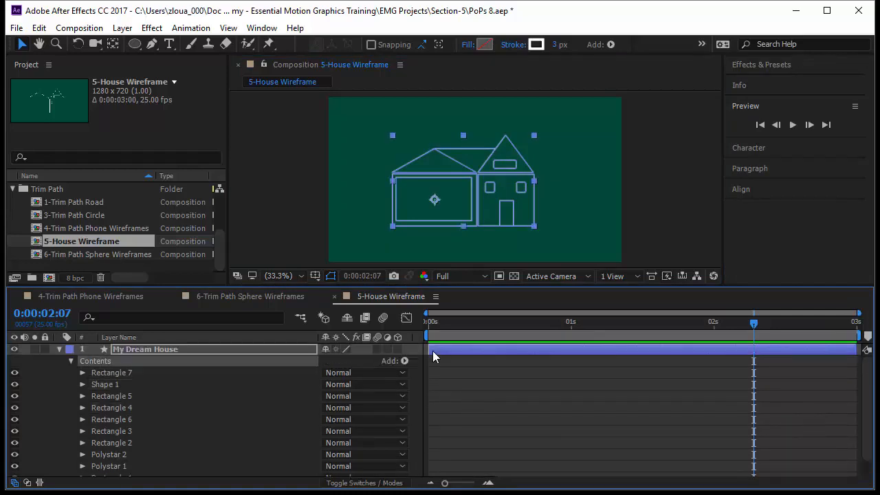
left_click(404, 361)
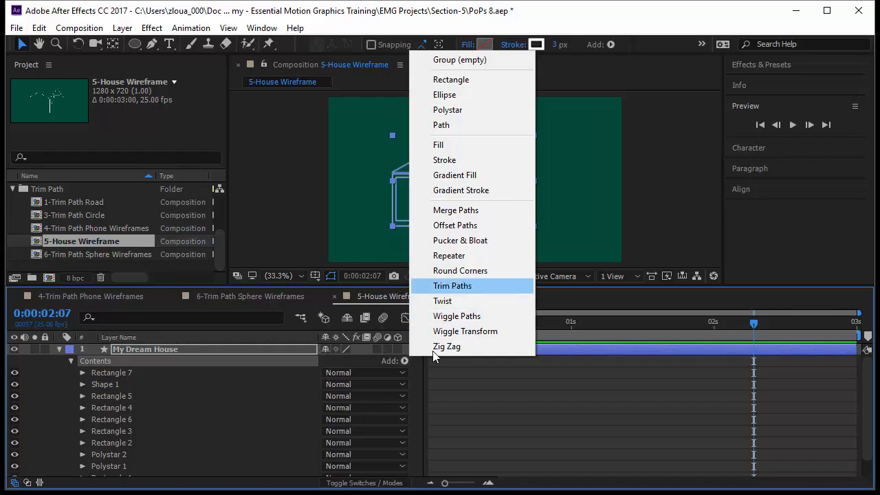
key("Return")
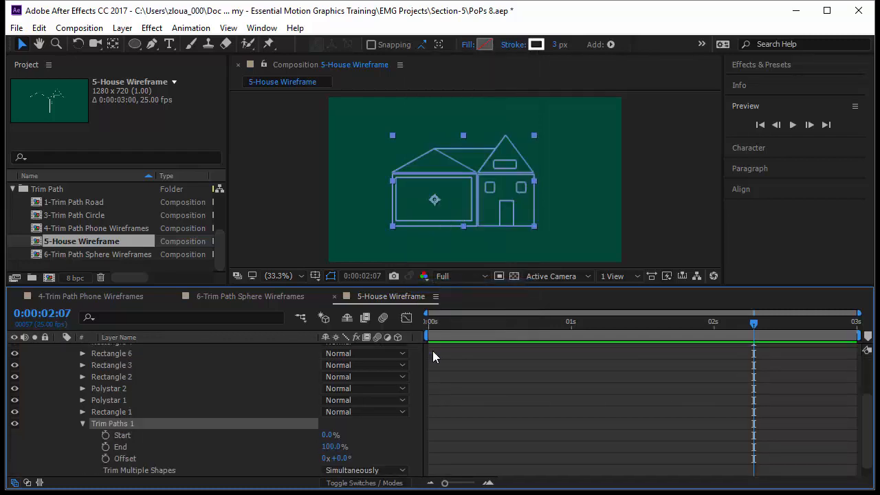
Step: Keyframe the house's Trim Paths Start from 100% at the first frame to 0% at 0:00:02:00
key("Home")
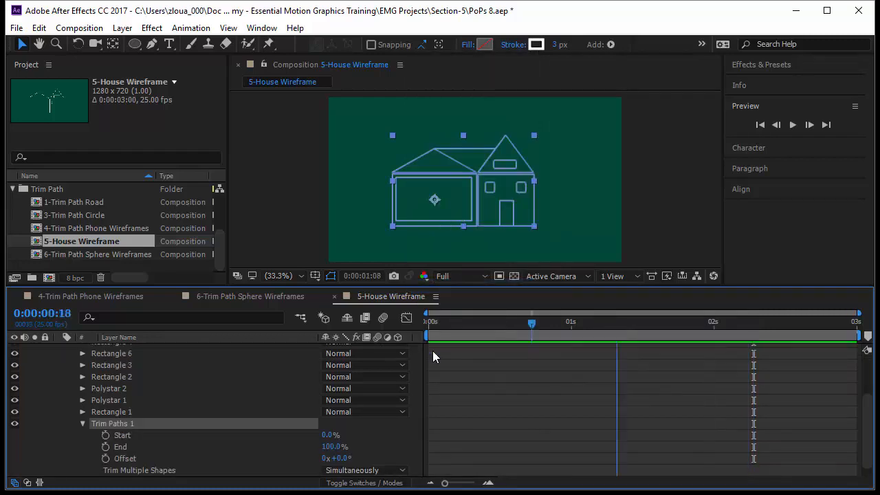
left_click_drag(327, 434, 396, 435)
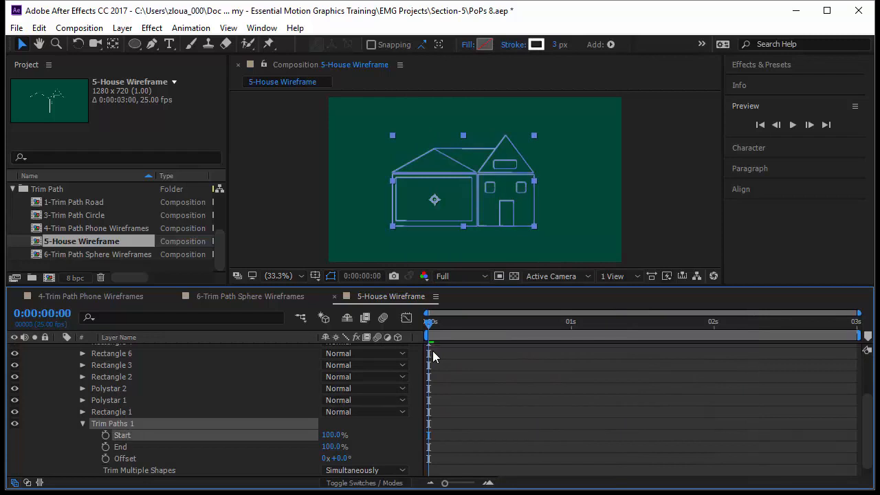
left_click(105, 435)
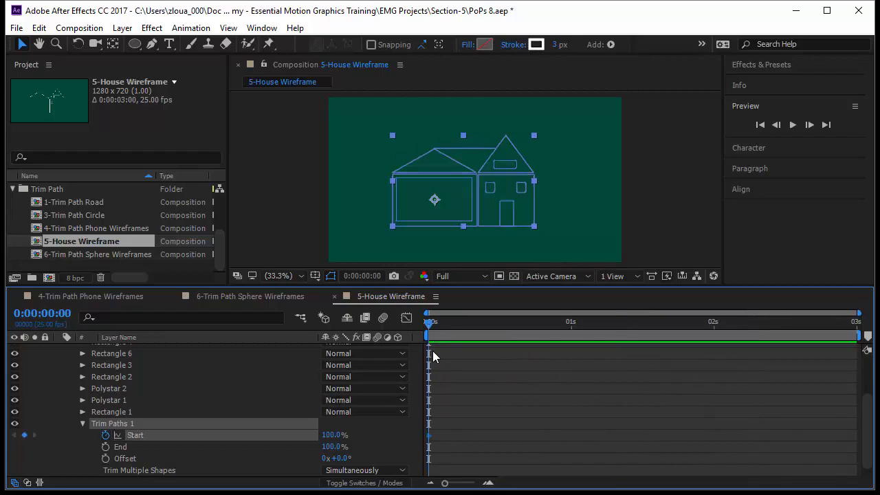
left_click_drag(428, 323, 714, 323)
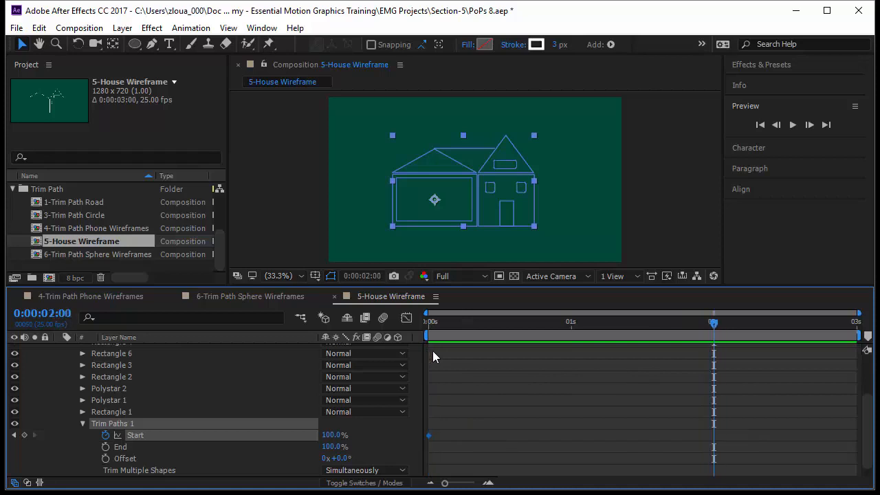
left_click_drag(331, 435, 262, 435)
key("F2")
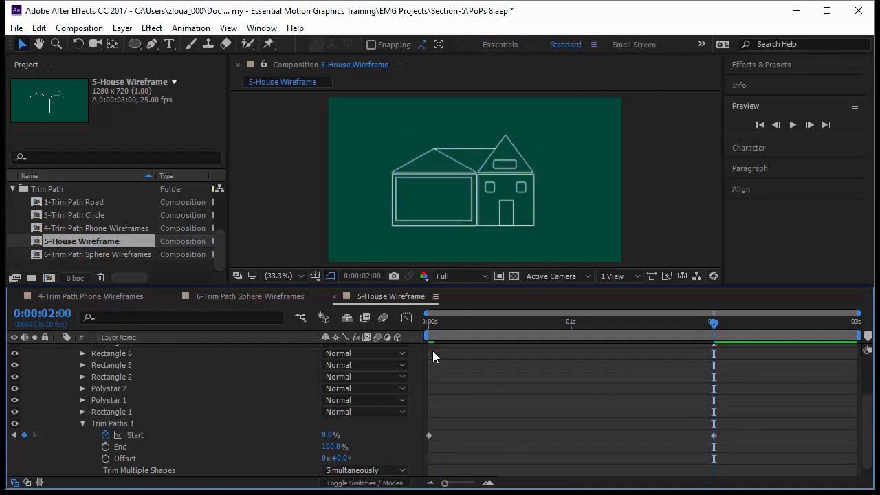
Step: Preview the house drawing itself on and set its Trim Multiple Shapes option to Individually
key("space")
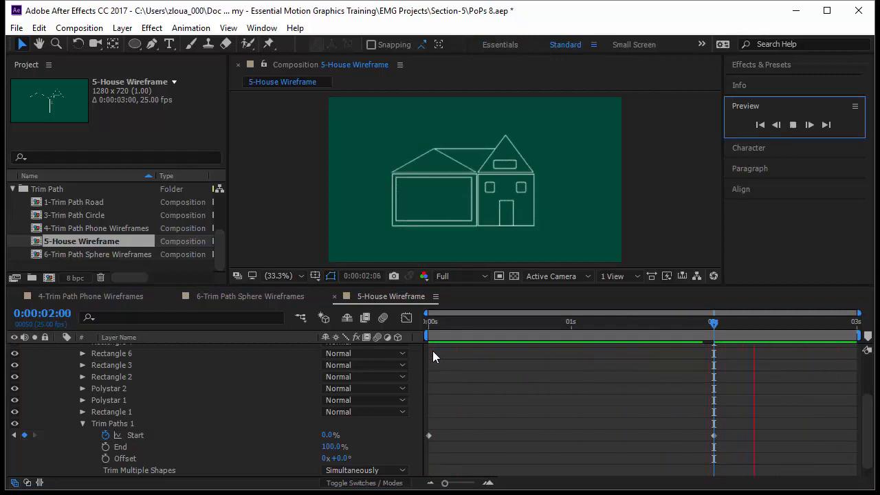
left_click(364, 470)
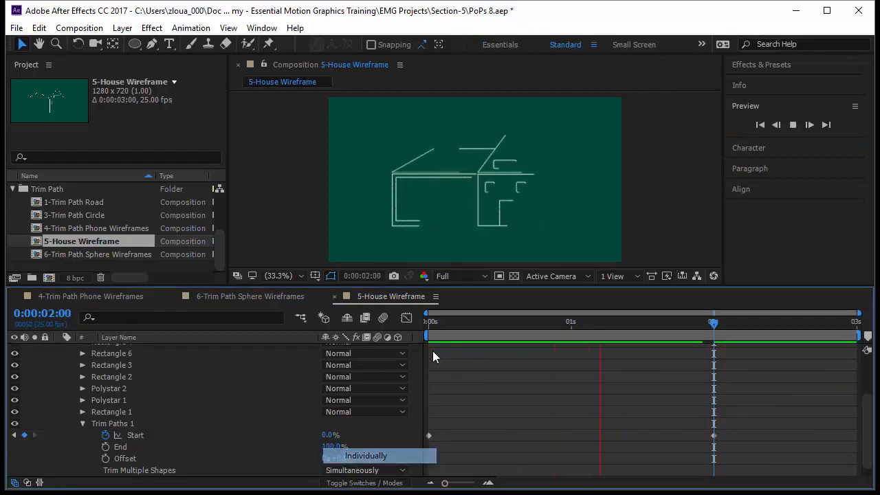
Step: Set the house's Trim Multiple Shapes to Individually, preview it, and collapse Trim Paths 1 to reveal the shape group order
left_click(351, 456)
key("F2")
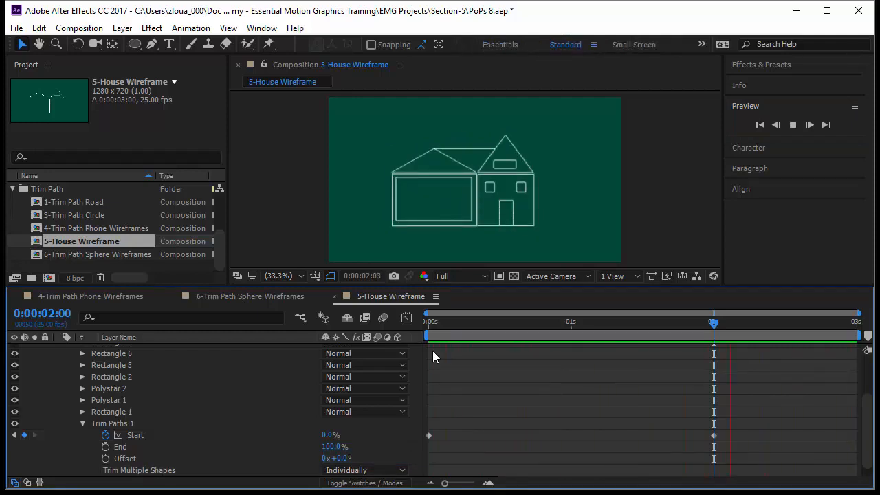
key("ctrl+z")
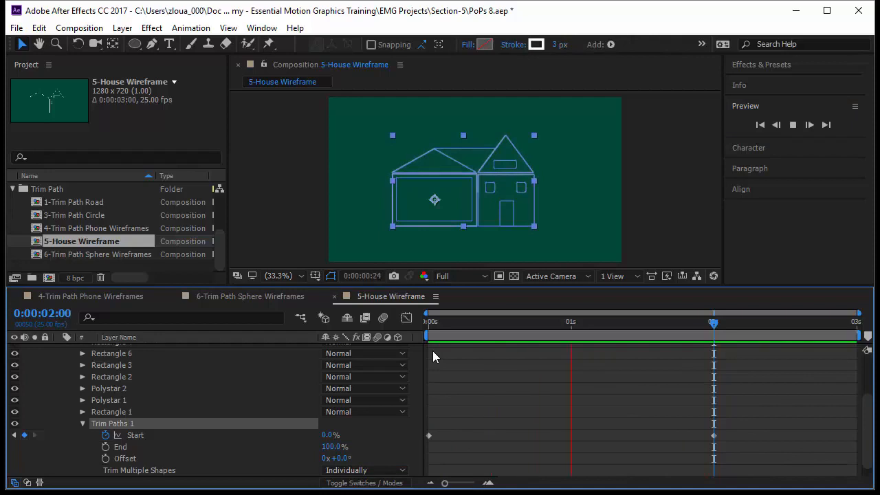
key("ctrl+z")
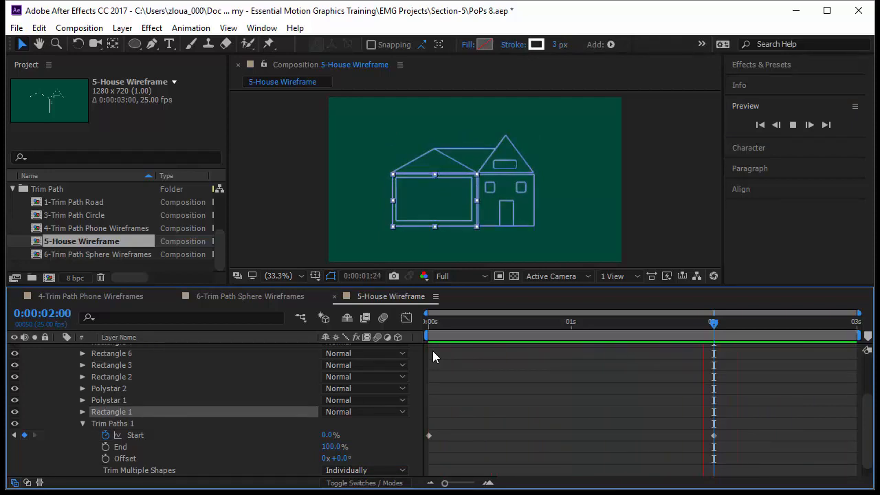
key("ctrl+z")
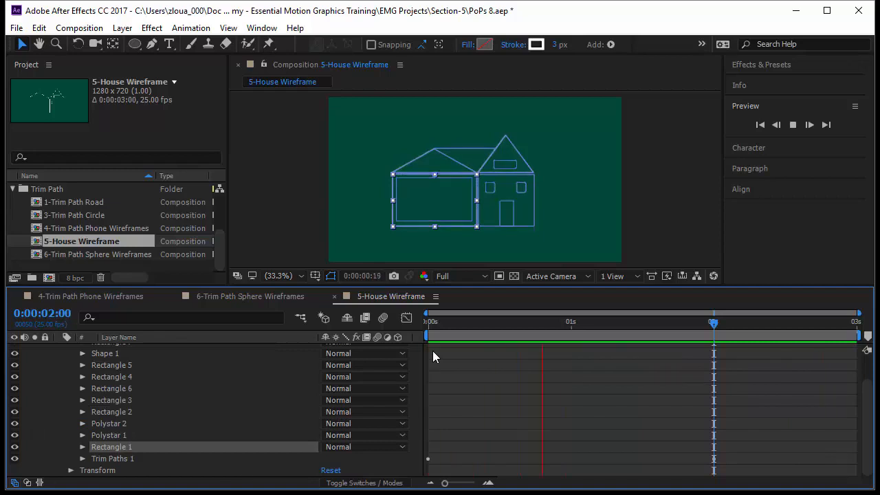
Step: Step through the house animation from the first frame to 0:00:01:24 and examine the order in which its shapes draw on
left_click(434, 357)
key("Home")
key("Page_Down")
key("Page_Down")
key("Page_Down")
key("Page_Down")
key("Page_Down")
key("Page_Down")
key("Page_Down")
key("Page_Down")
key("Page_Down")
key("Page_Down")
key("Page_Down")
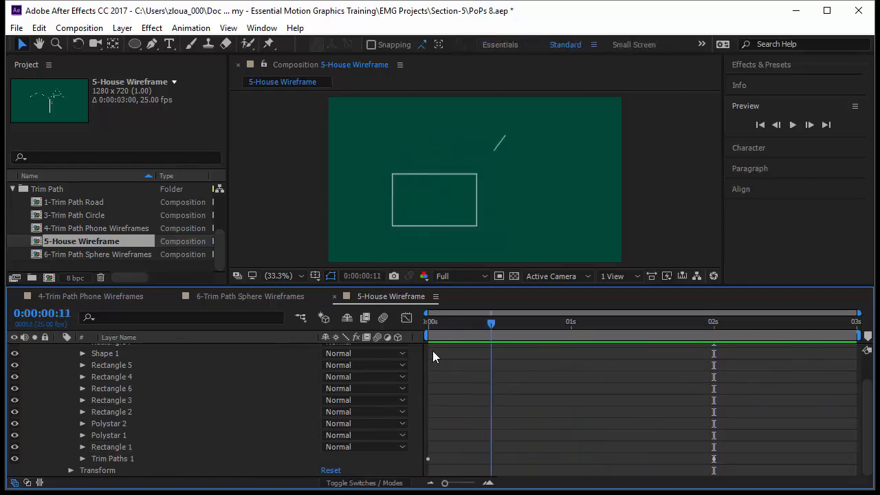
key("space")
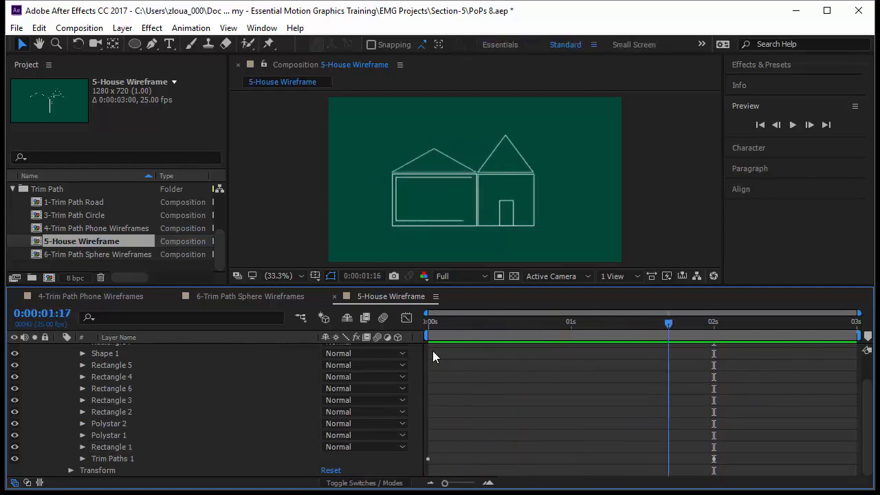
key("Page_Down")
key("Page_Down")
key("Page_Down")
key("Page_Down")
key("Page_Down")
key("Page_Down")
key("Page_Down")
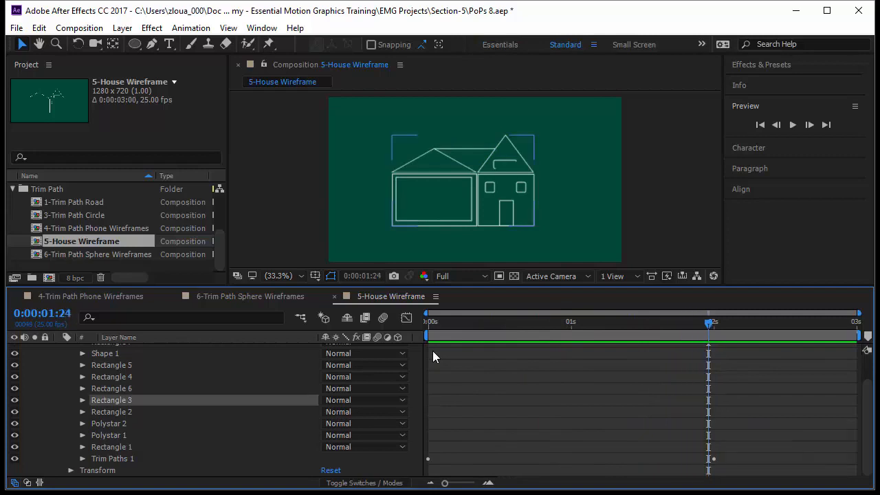
Step: Reorder the house's shape groups: Rectangle 3 directly below Shape 1, Polystar 1 below Rectangle 5, and Rectangle 2 above Rectangle 1
left_click_drag(111, 400, 111, 359)
left_click(111, 412)
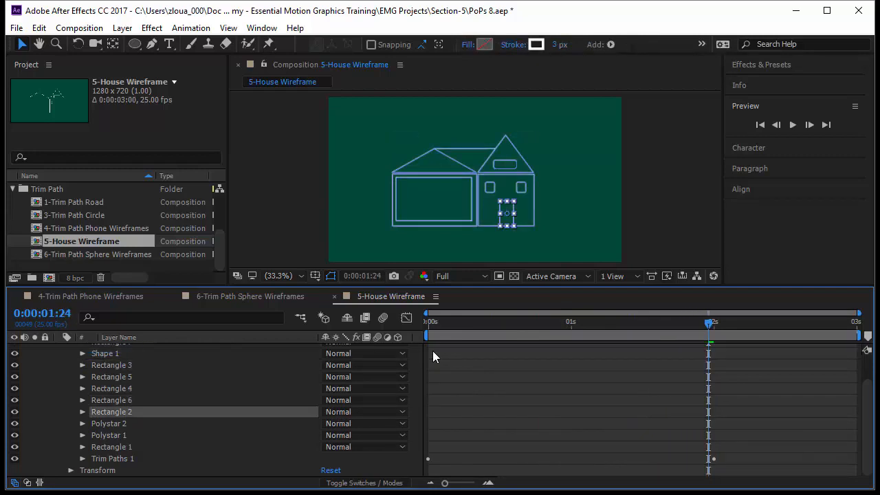
mouse_move(111, 412)
left_mouse_down()
mouse_move(111, 440)
mouse_move(111, 388)
left_mouse_up()
key("ctrl+shift+a")
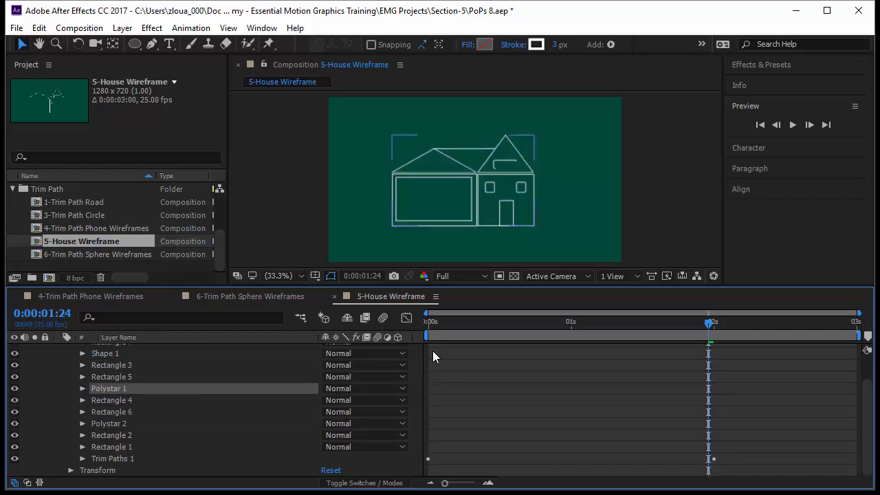
key("space")
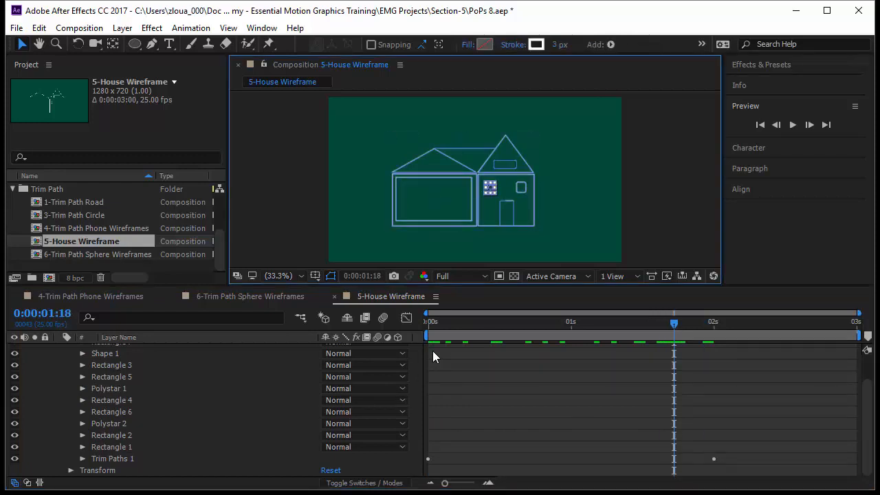
Step: Move the two small window shapes, Rectangle 4 and Rectangle 5, below Rectangle 1, directly above Trim Paths 1
key("ctrl+[")
key("ctrl+[")
key("ctrl+[")
key("ctrl+[")
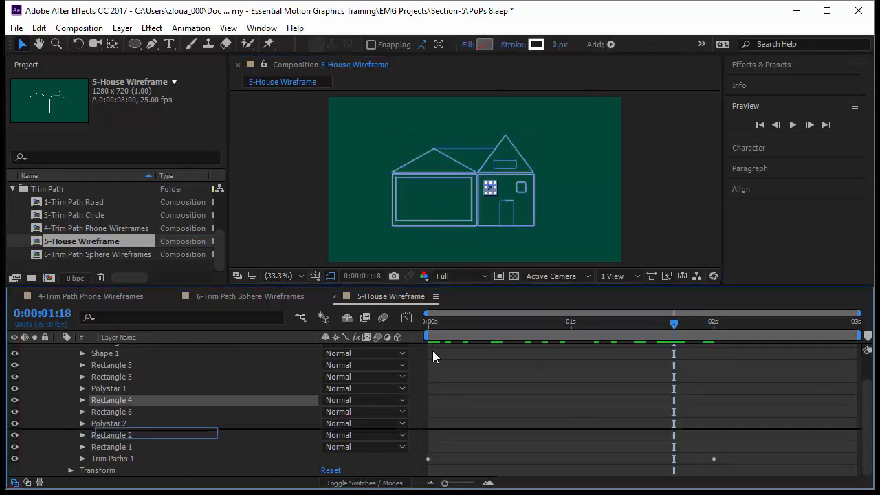
key("F2")
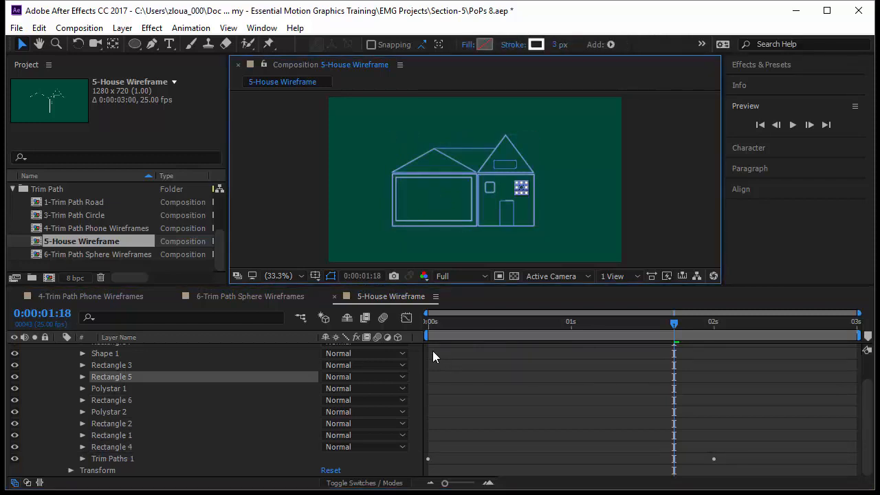
left_click_drag(112, 377, 118, 453)
key("F2")
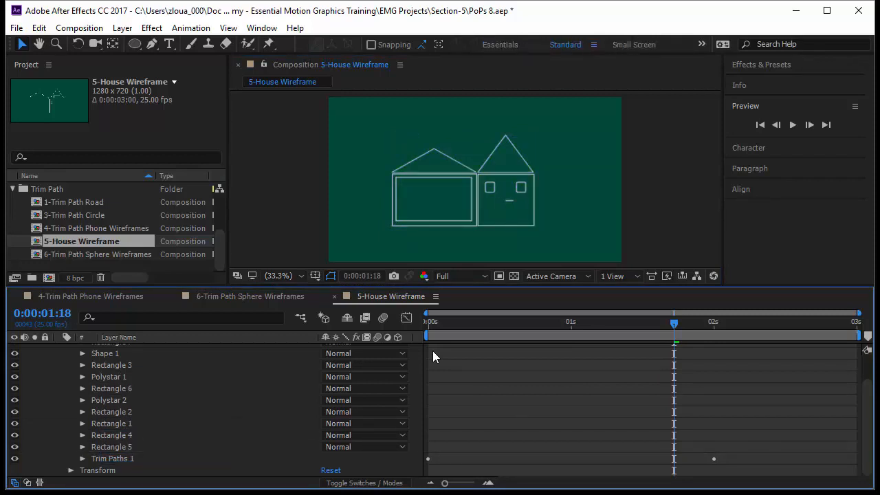
Step: Preview the house animation from the first frame and move Polystar 2 between Rectangle 2 and Rectangle 1
left_click_drag(674, 323, 428, 323)
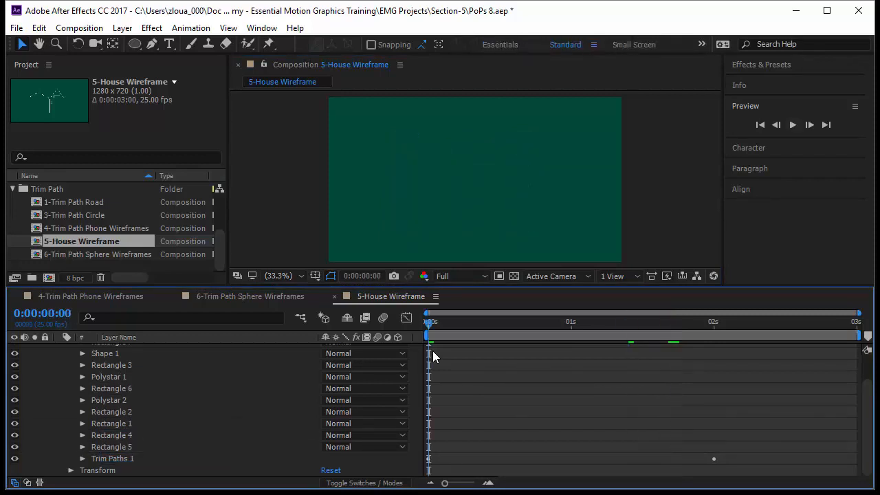
key("space")
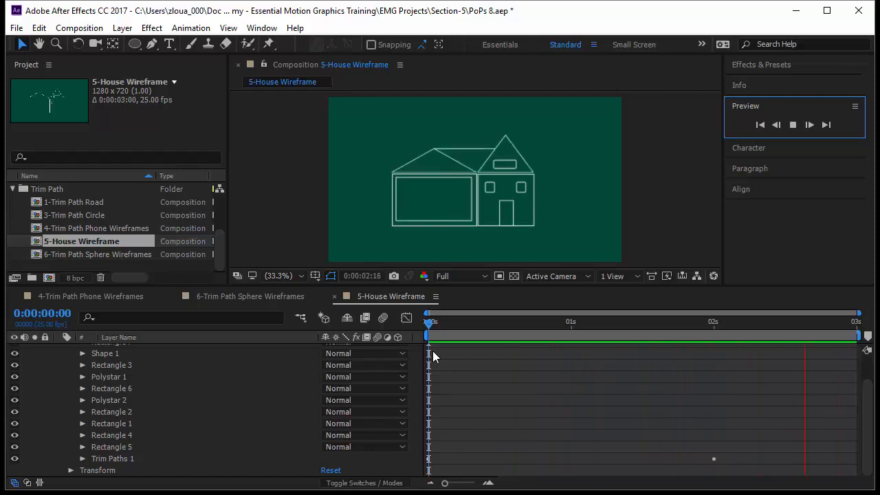
left_click_drag(110, 400, 110, 417)
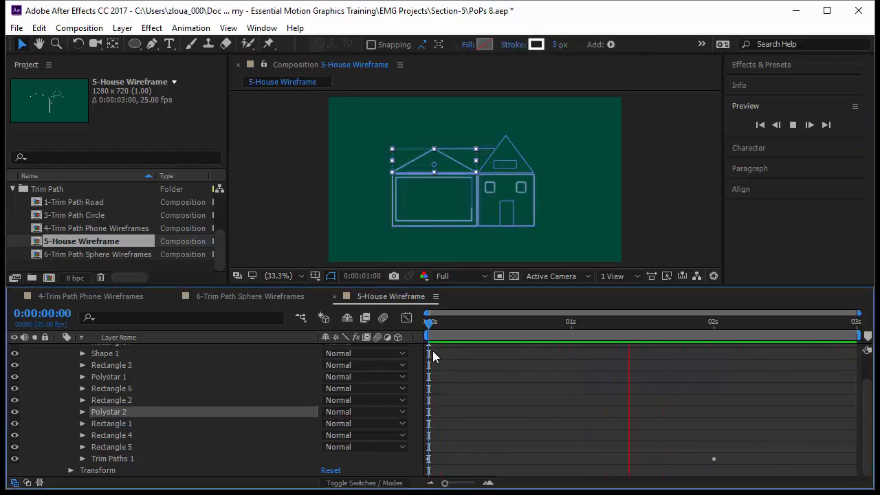
key("F2")
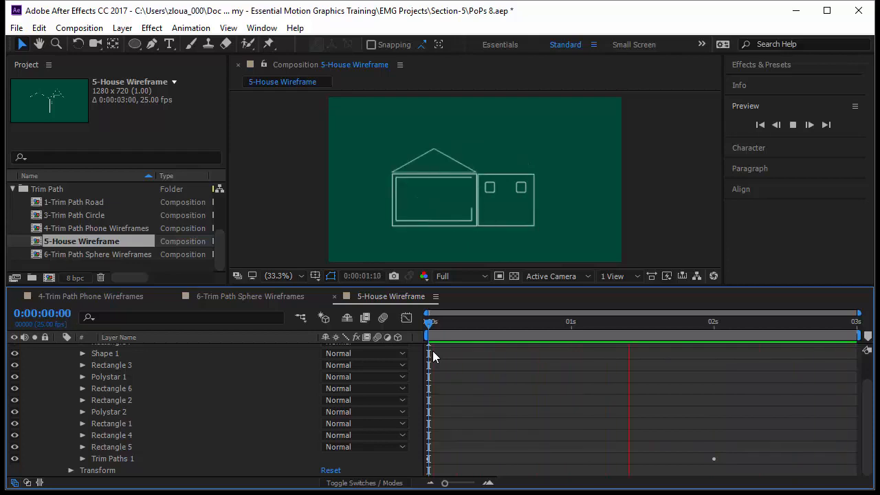
Step: Expand Trim Paths 1 and move its second Start keyframe earlier, to about 0:00:00:19, to speed up the drawing
key("ctrl+grave")
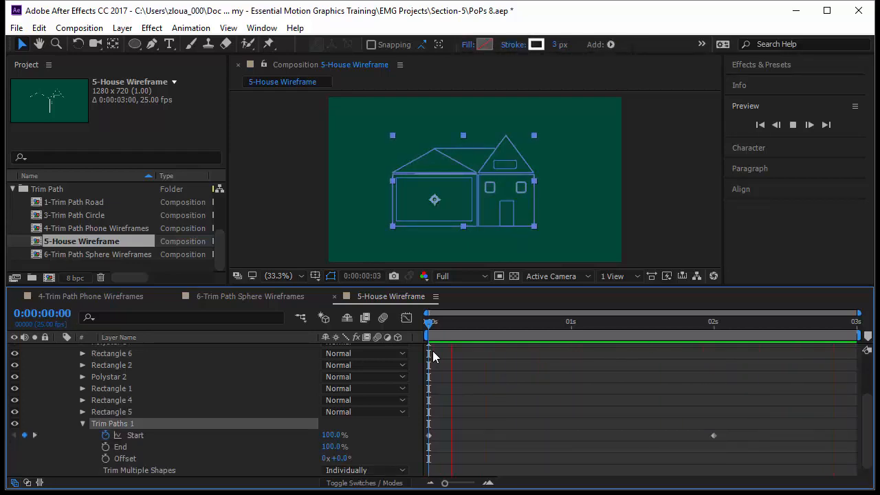
mouse_move(705, 418)
left_mouse_down()
mouse_move(725, 450)
mouse_move(537, 435)
left_mouse_up()
key("F2")
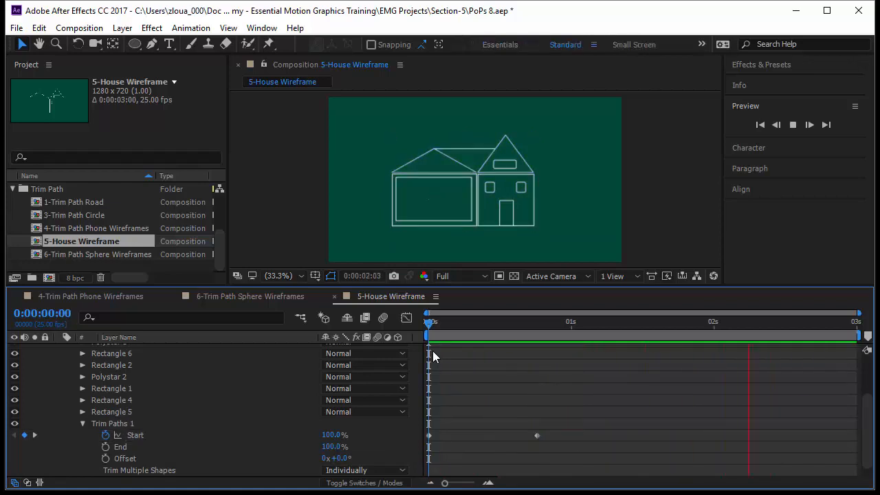